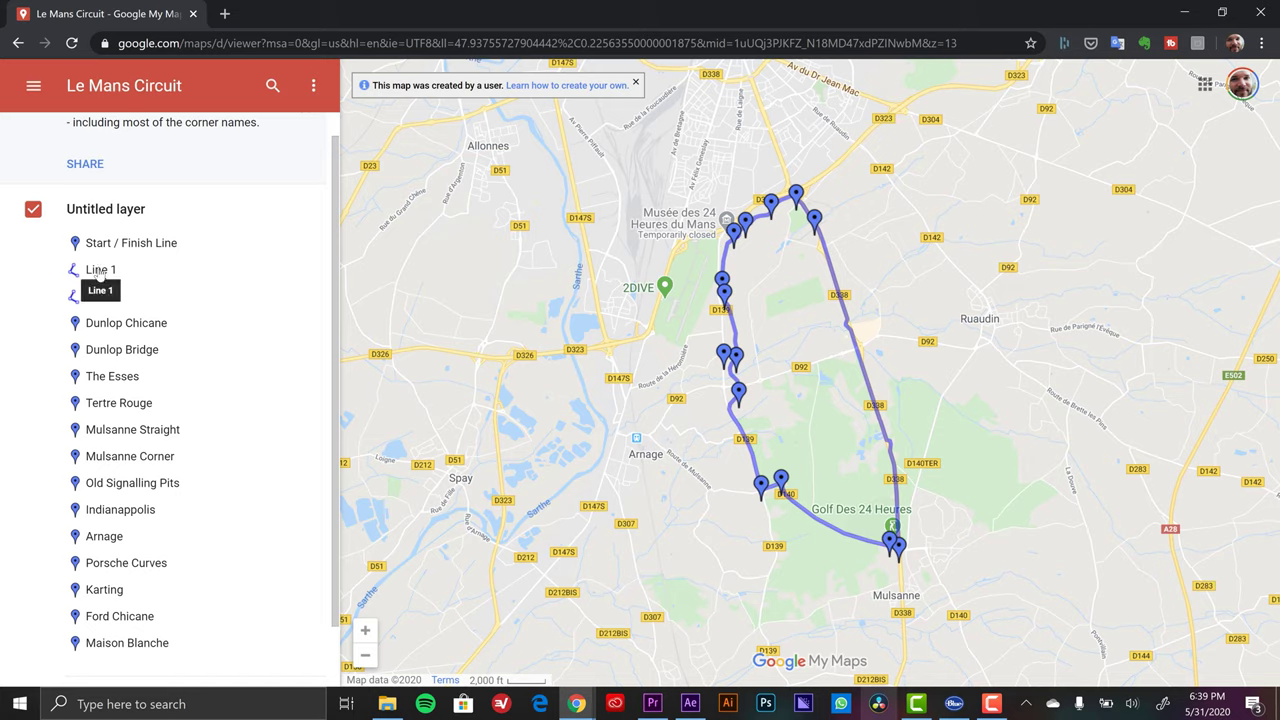
Open the options menu beside the Le Mans Circuit map title in Google My Maps.
click(313, 85)
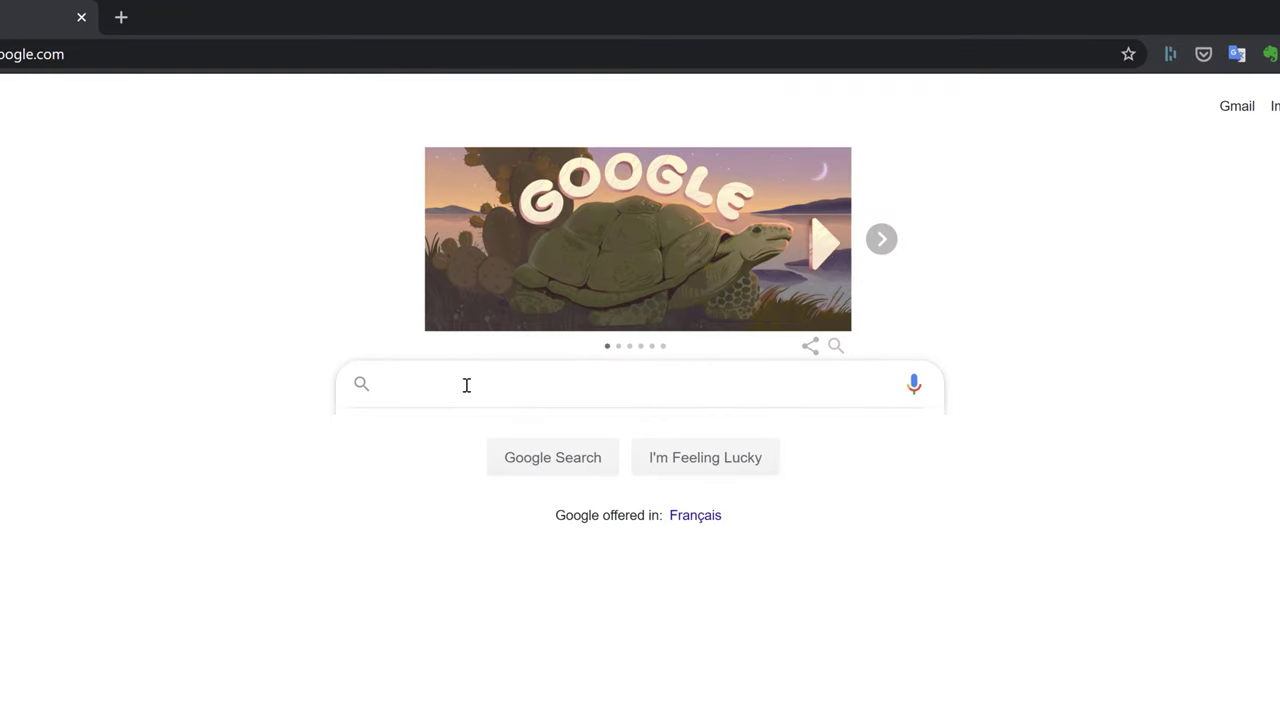
Search Google for 'le man race track map' and open the Le Mans Circuit My Maps result.
text(le man race track ma)
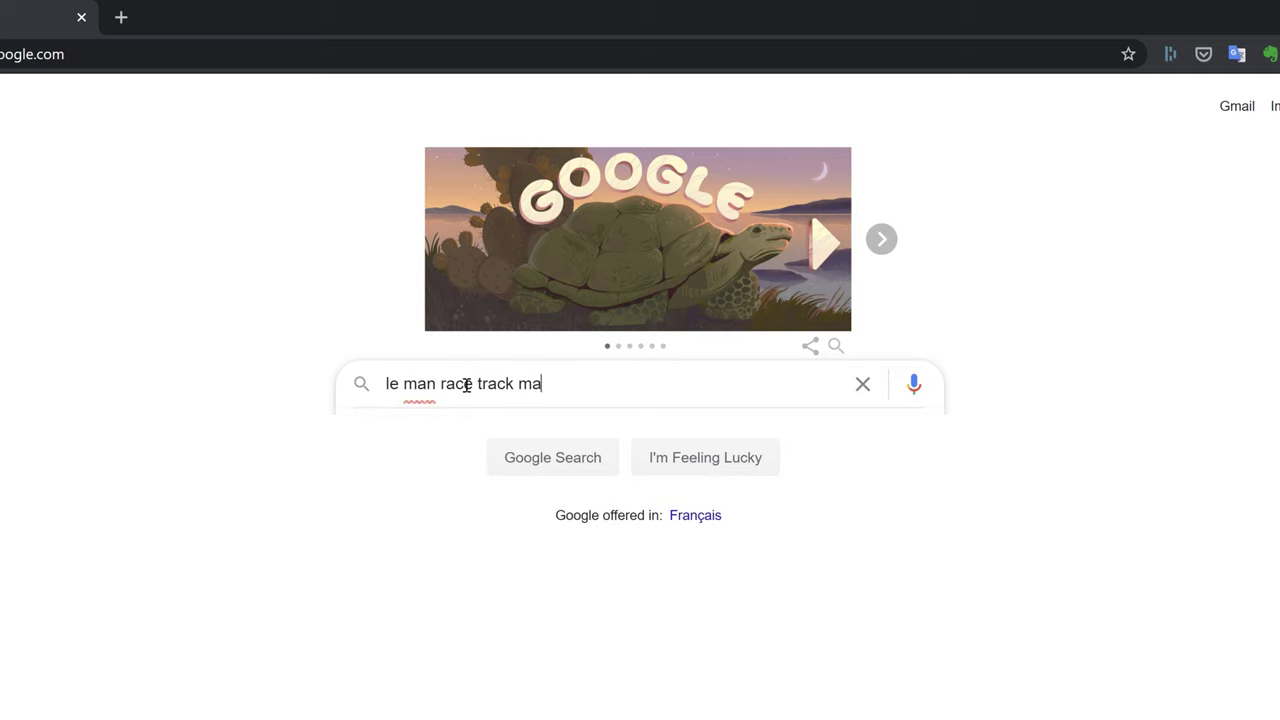
text(p)
key(Return)
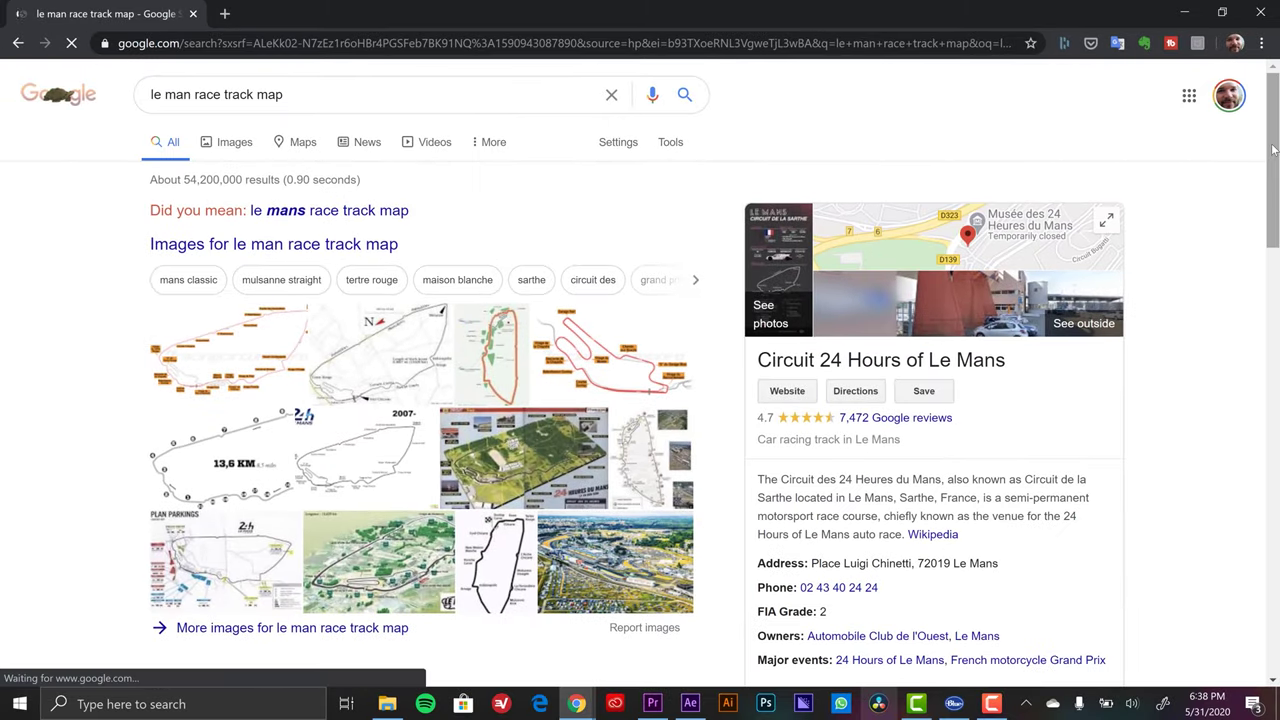
drag(1273, 149, 1271, 292)
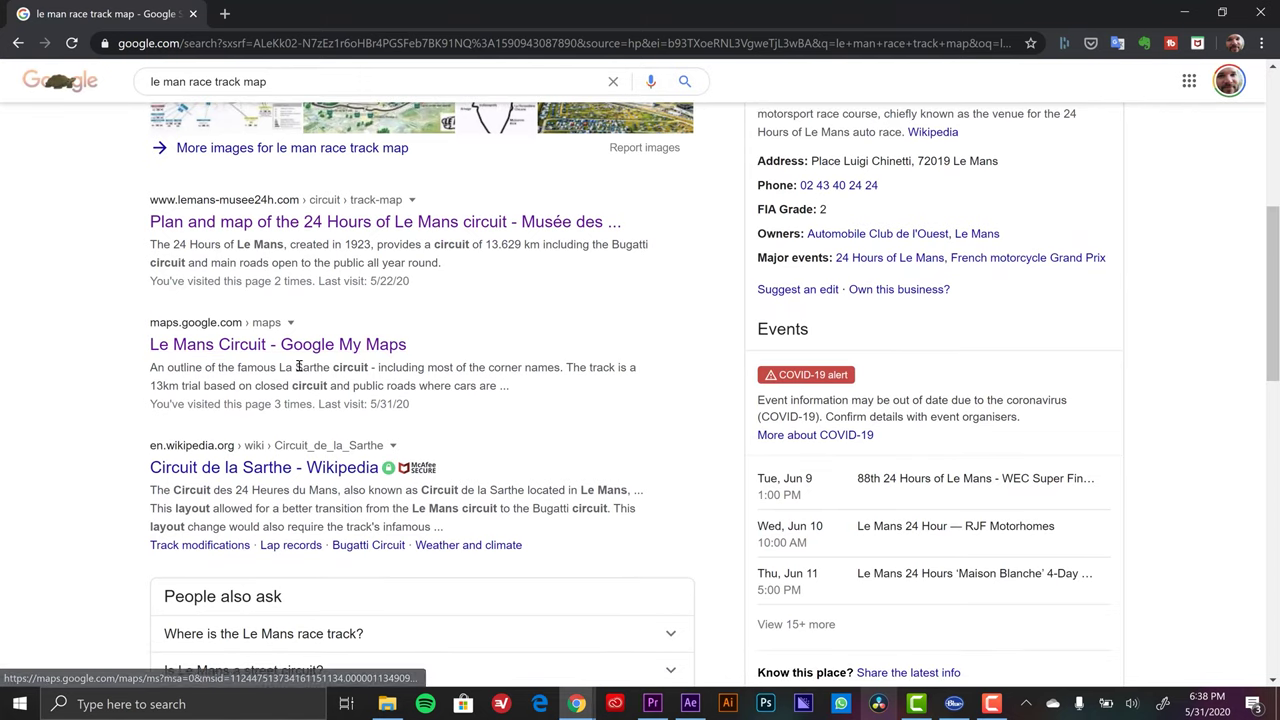
click(198, 348)
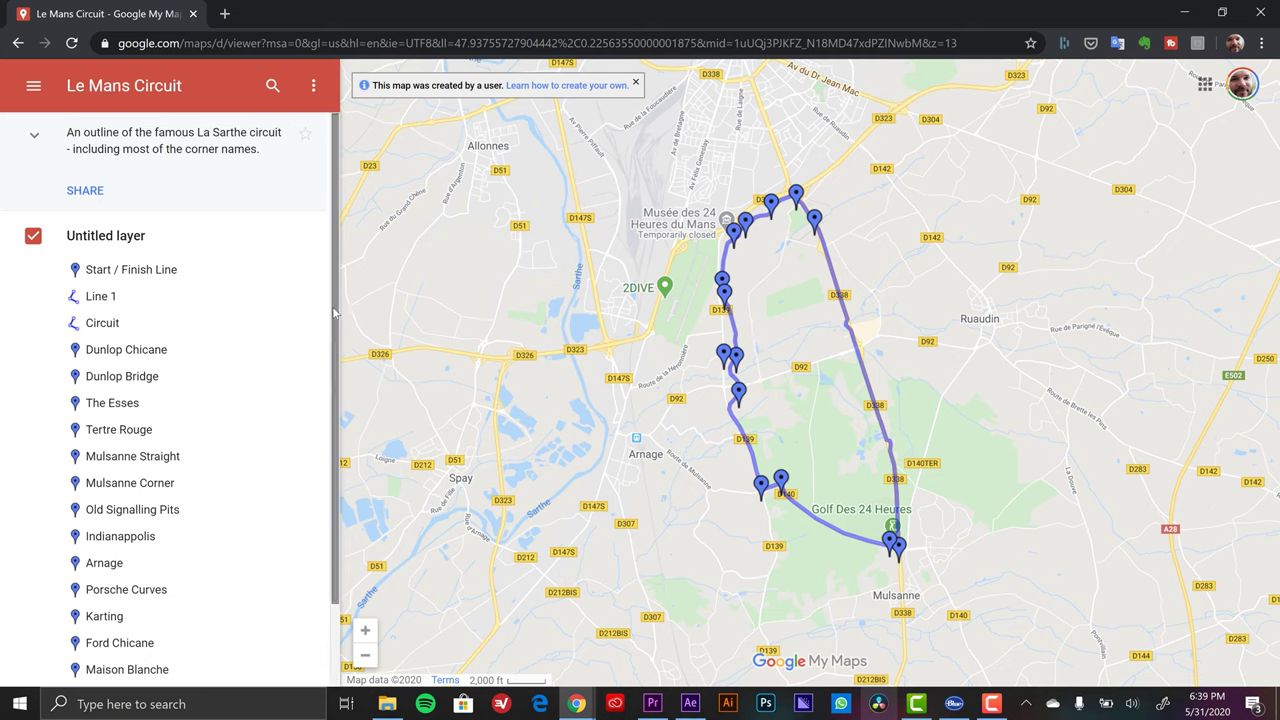
Scroll through the map's layer list to review the circuit lines and corner markers.
scroll(338, 316, down, 2)
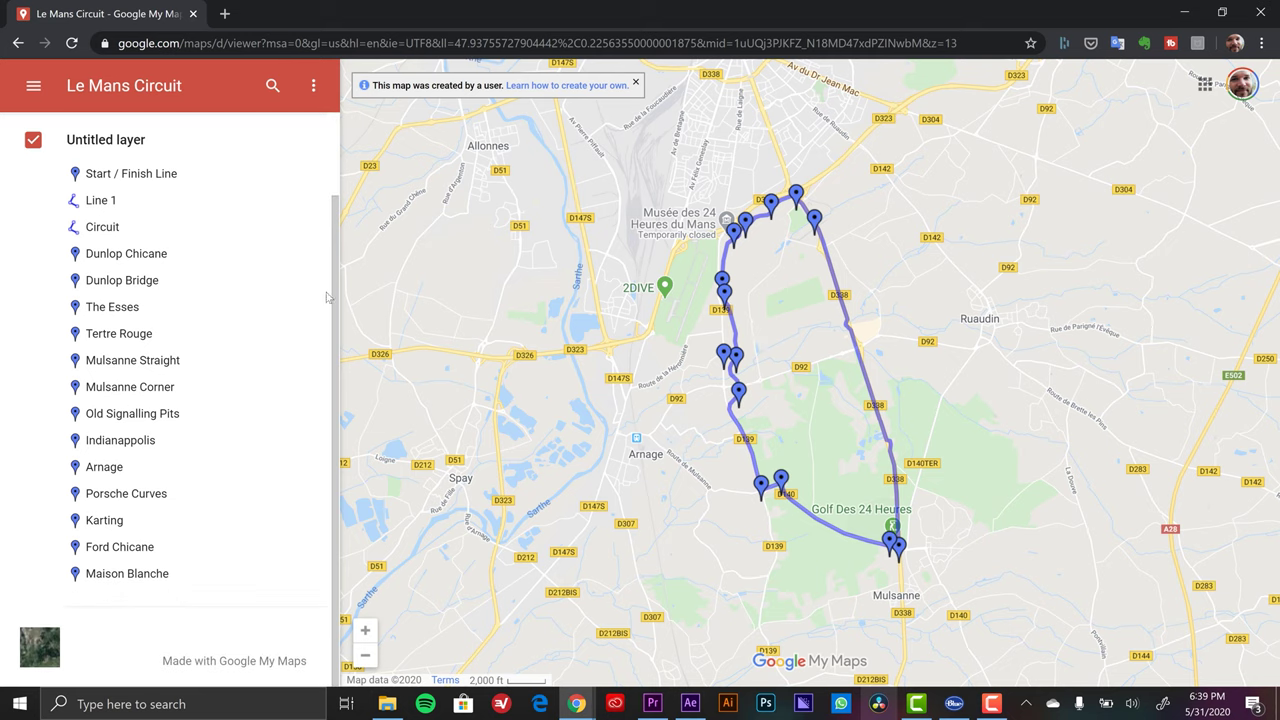
scroll(327, 297, up, 1)
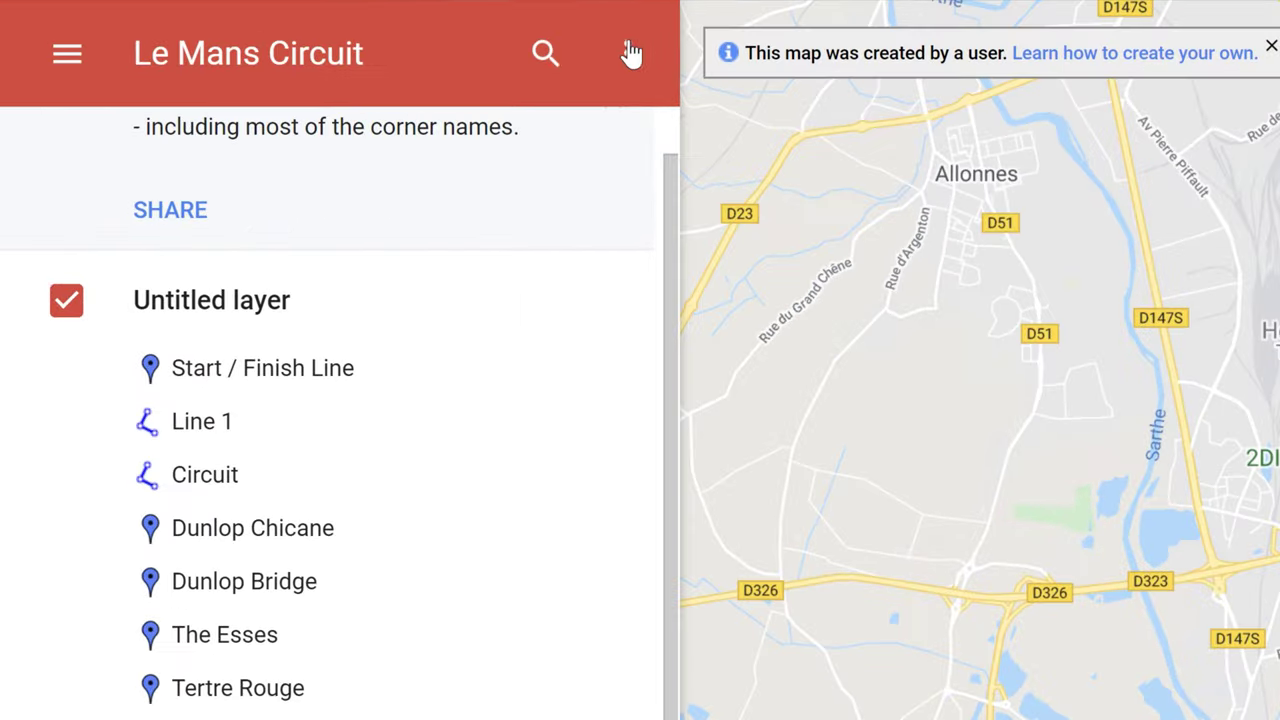
Download the entire Le Mans Circuit map as a KML file rather than KMZ.
click(628, 52)
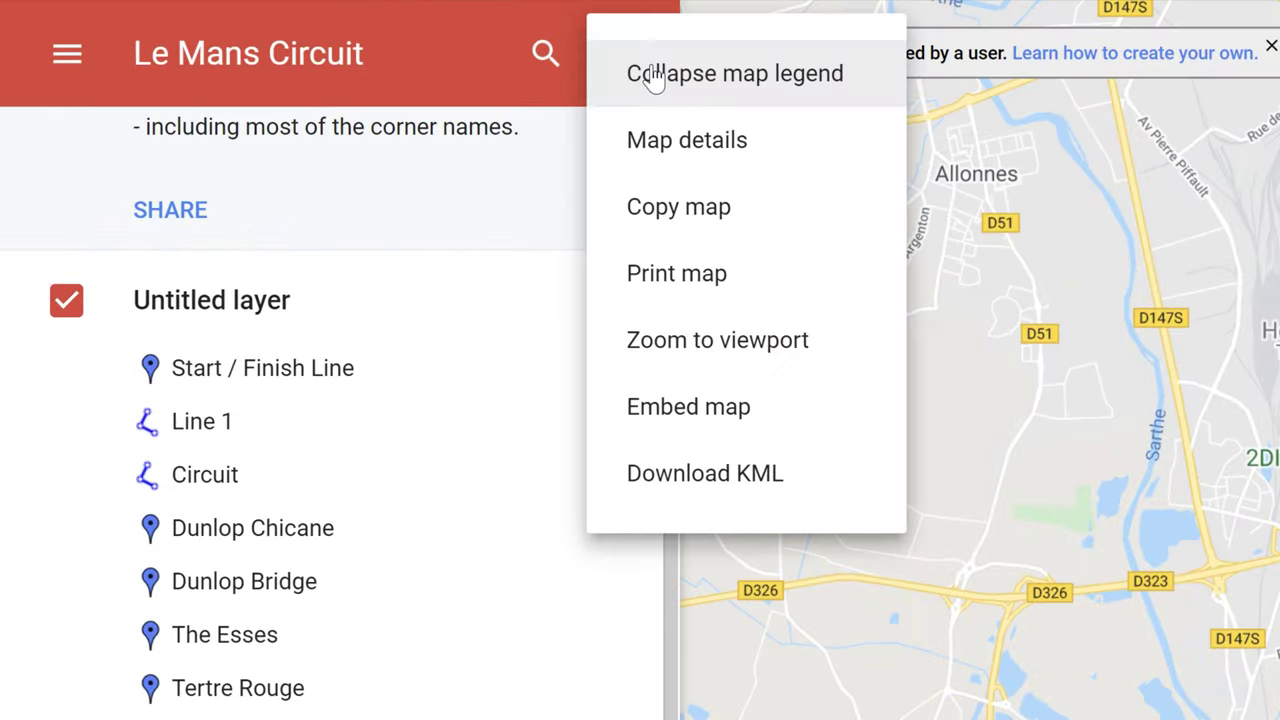
click(712, 482)
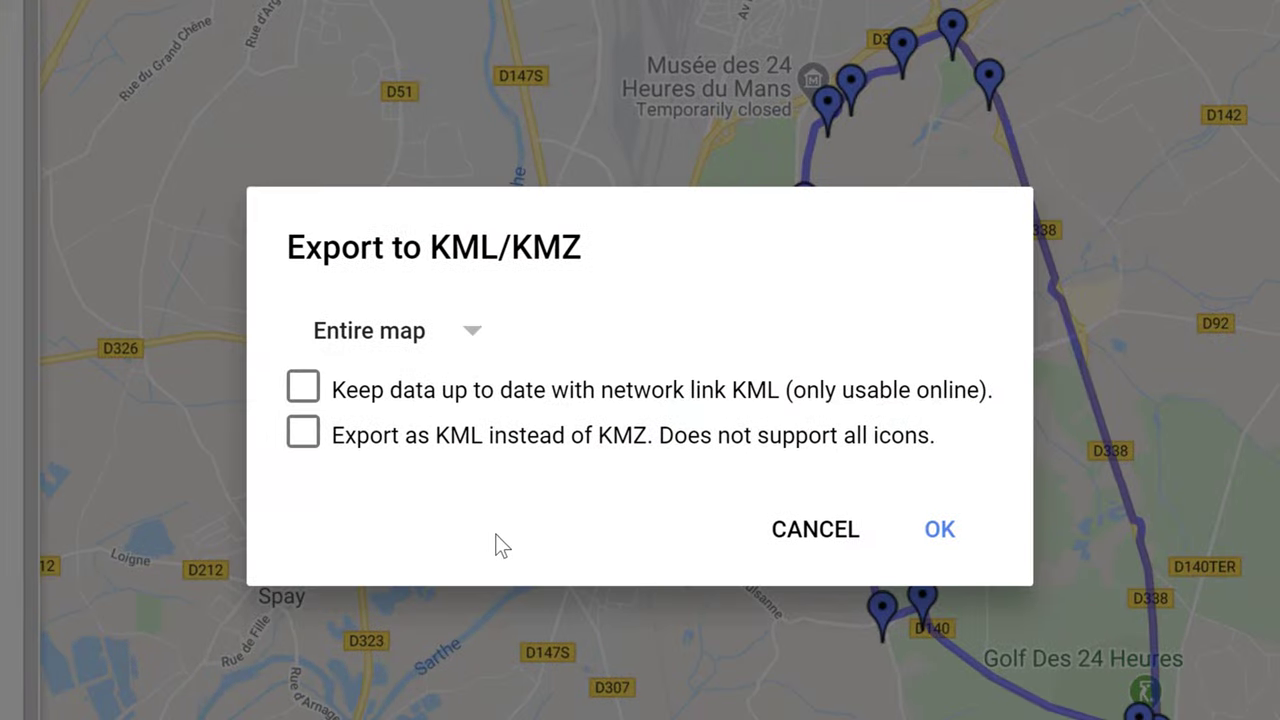
click(471, 334)
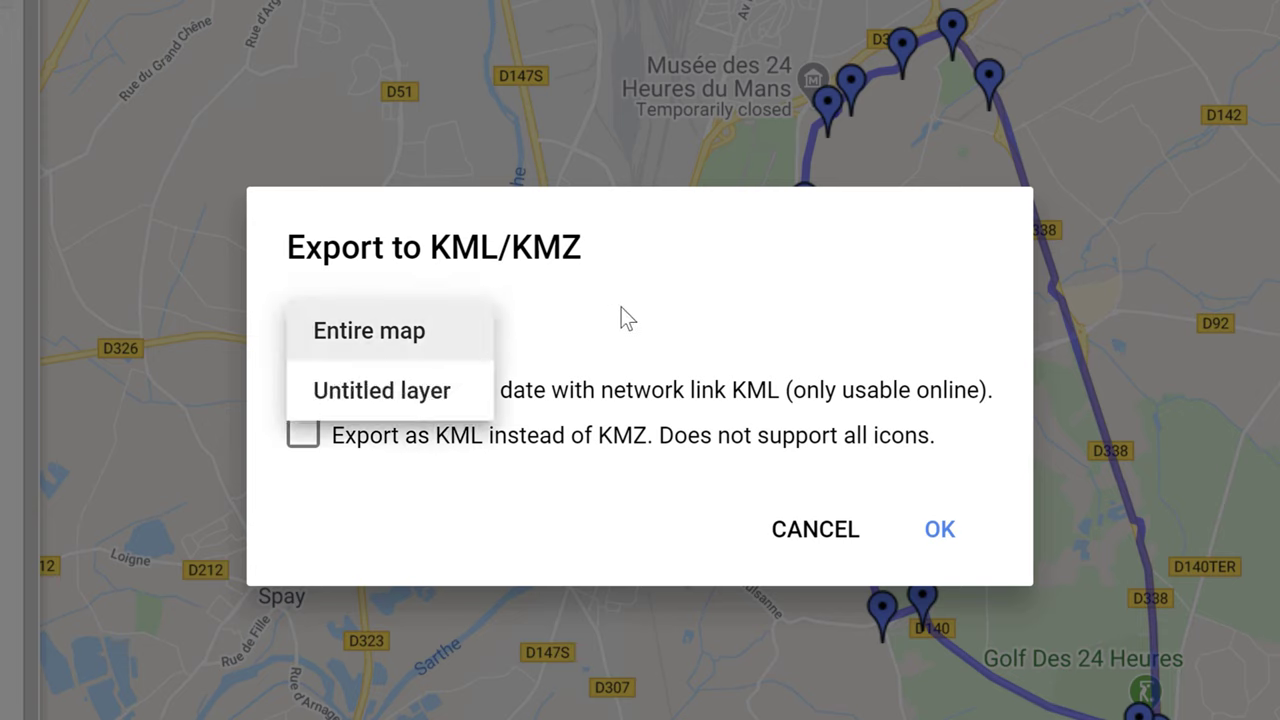
click(600, 346)
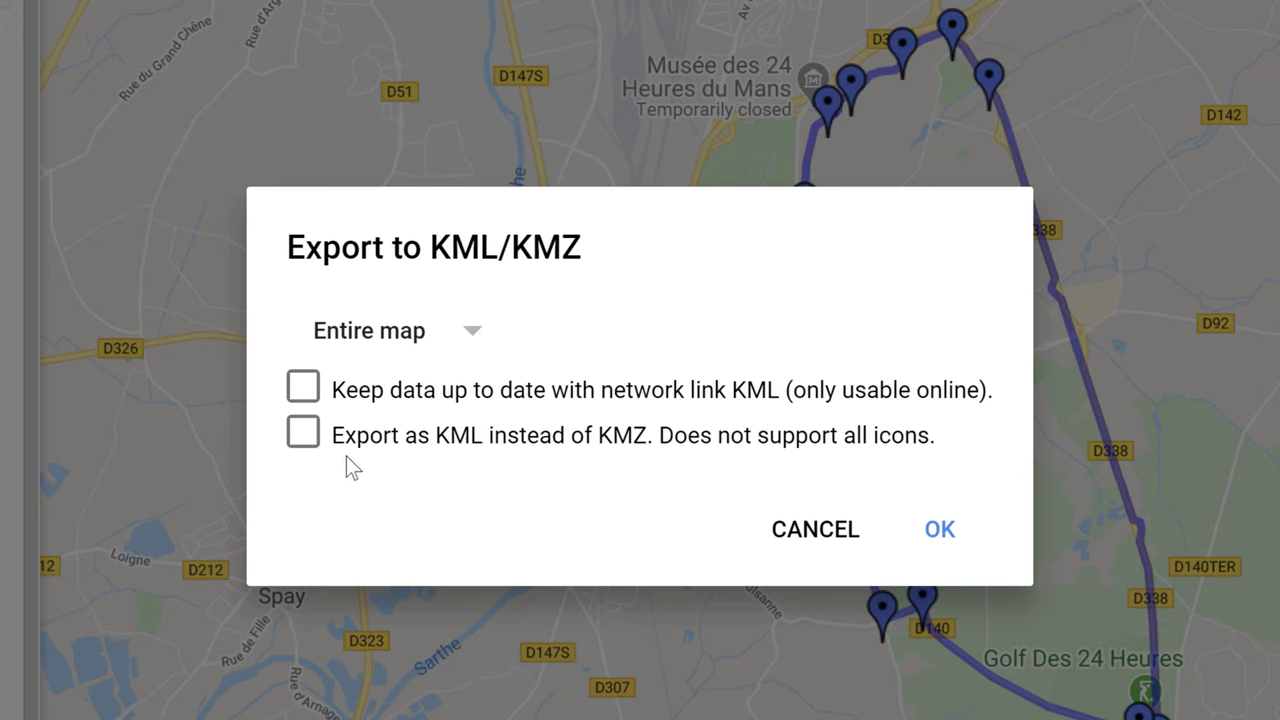
click(303, 433)
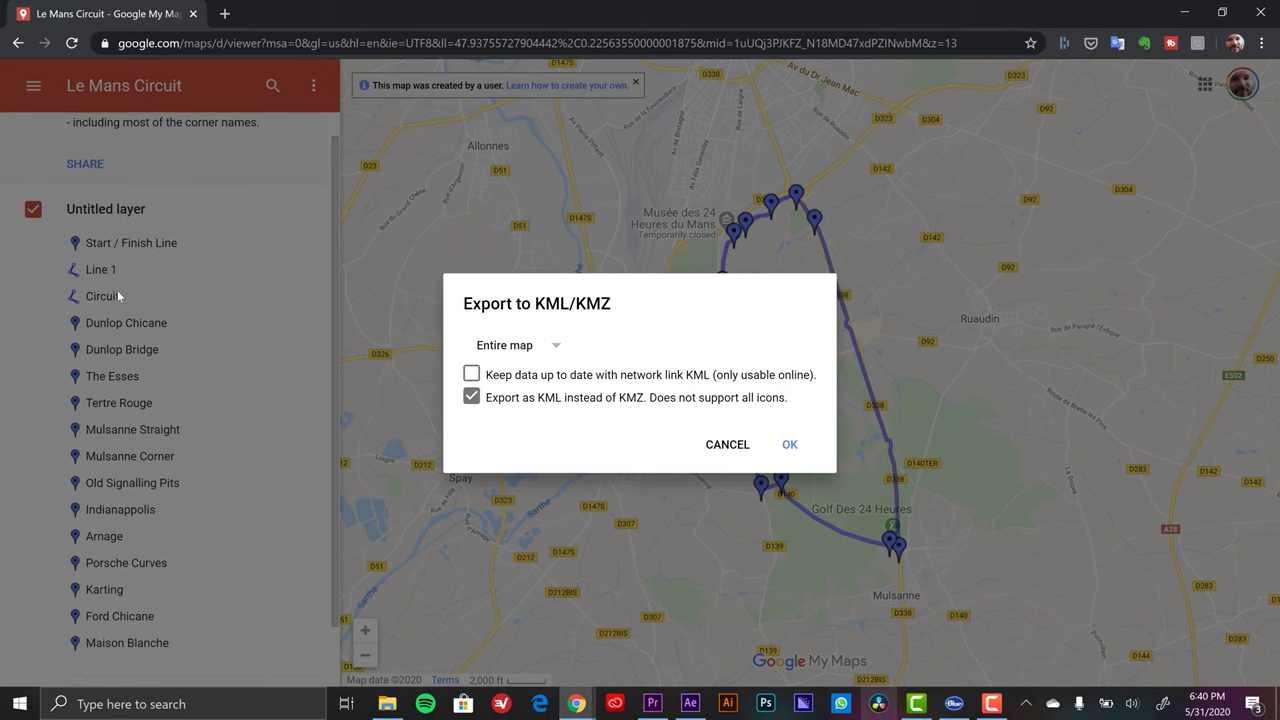
click(789, 446)
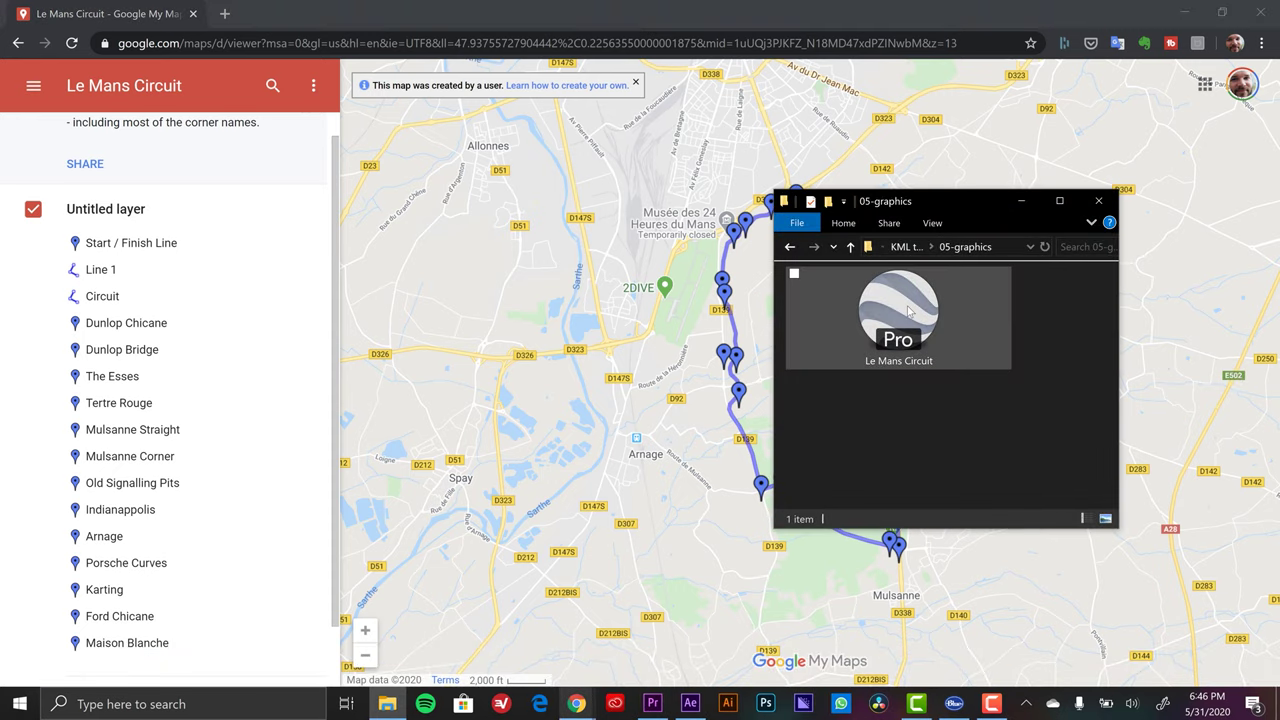
Select the 10.4 KB Le Mans Circuit KML file in the 05-graphics folder.
click(922, 320)
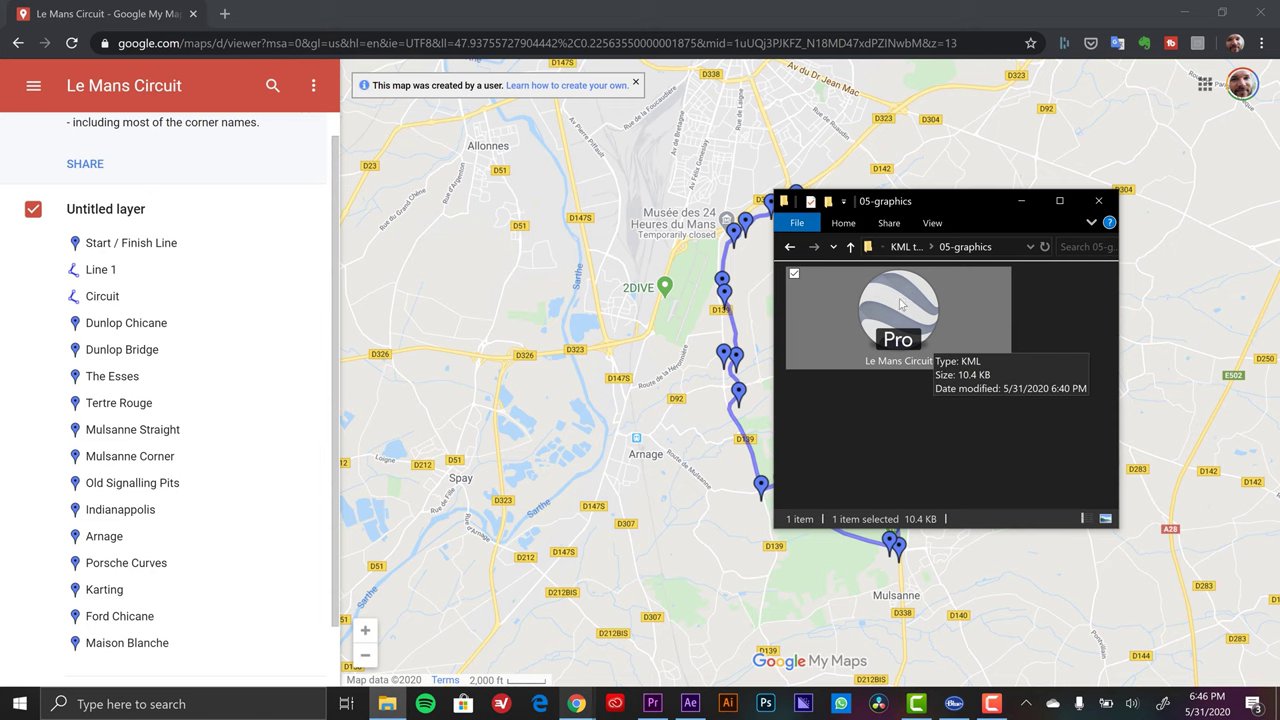
Go to mygeodata.cloud in a new tab and open its GIS data converter.
click(225, 14)
click(225, 14)
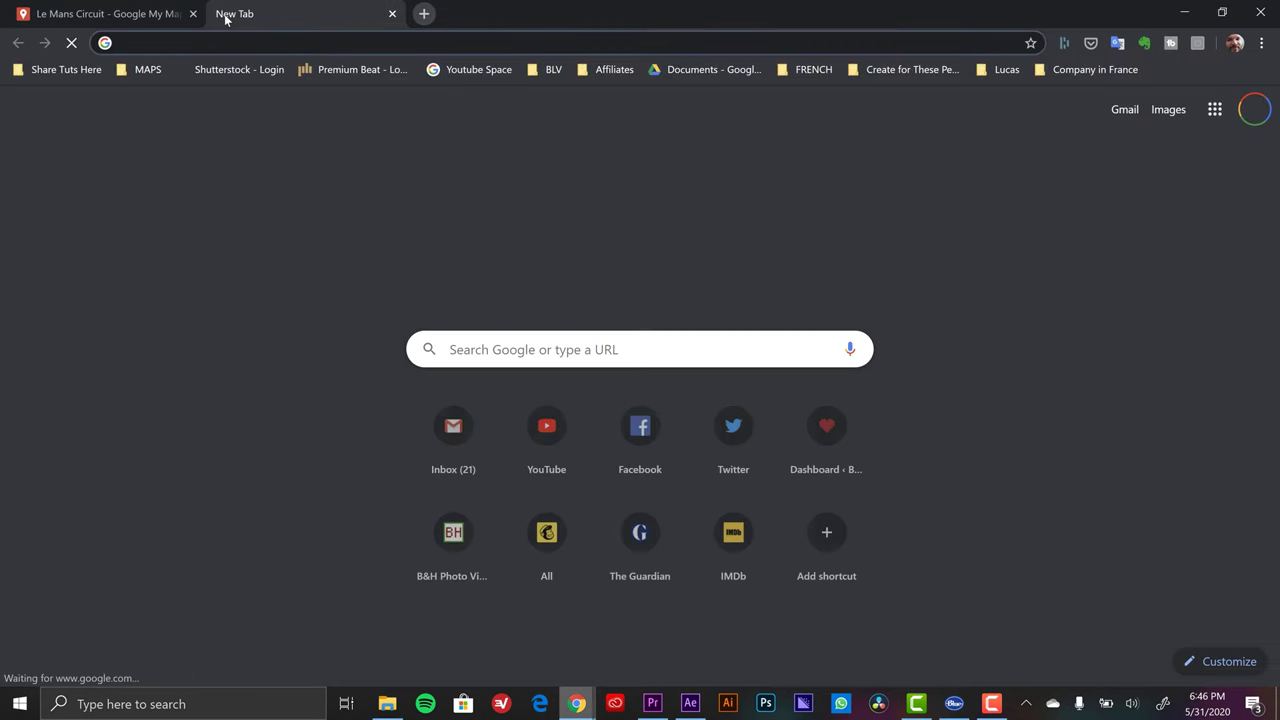
text(my)
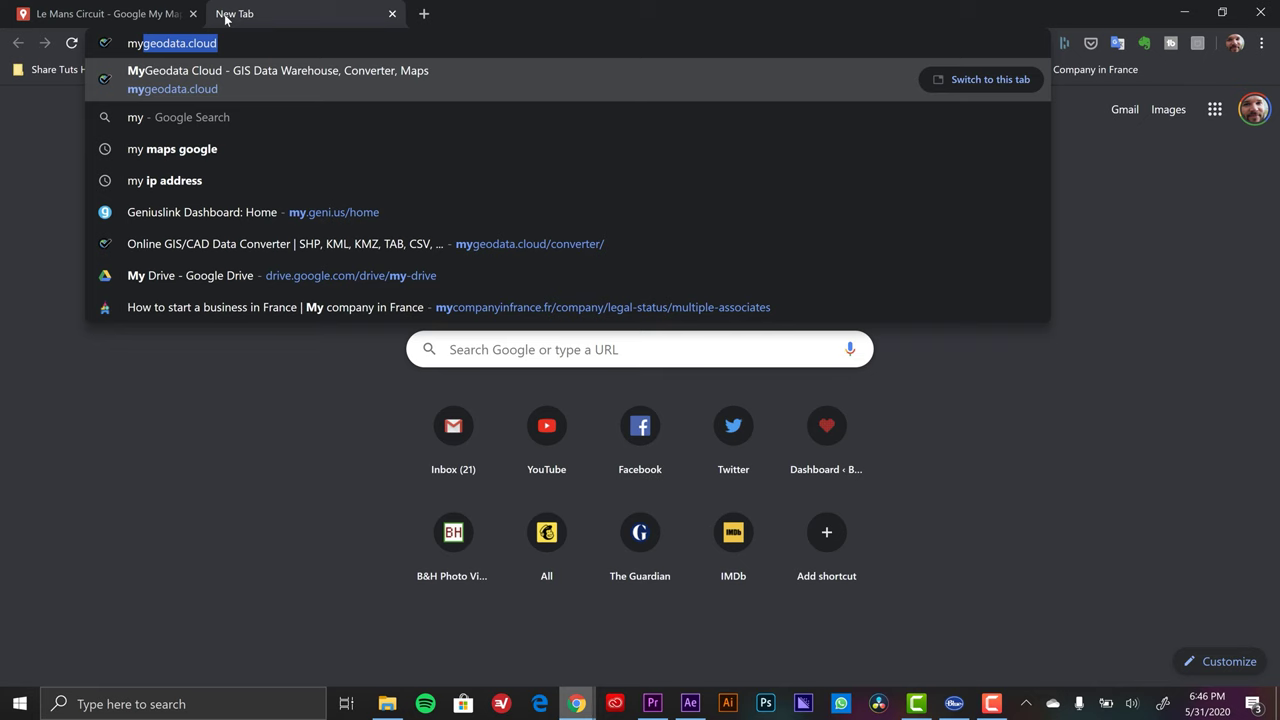
key(Return)
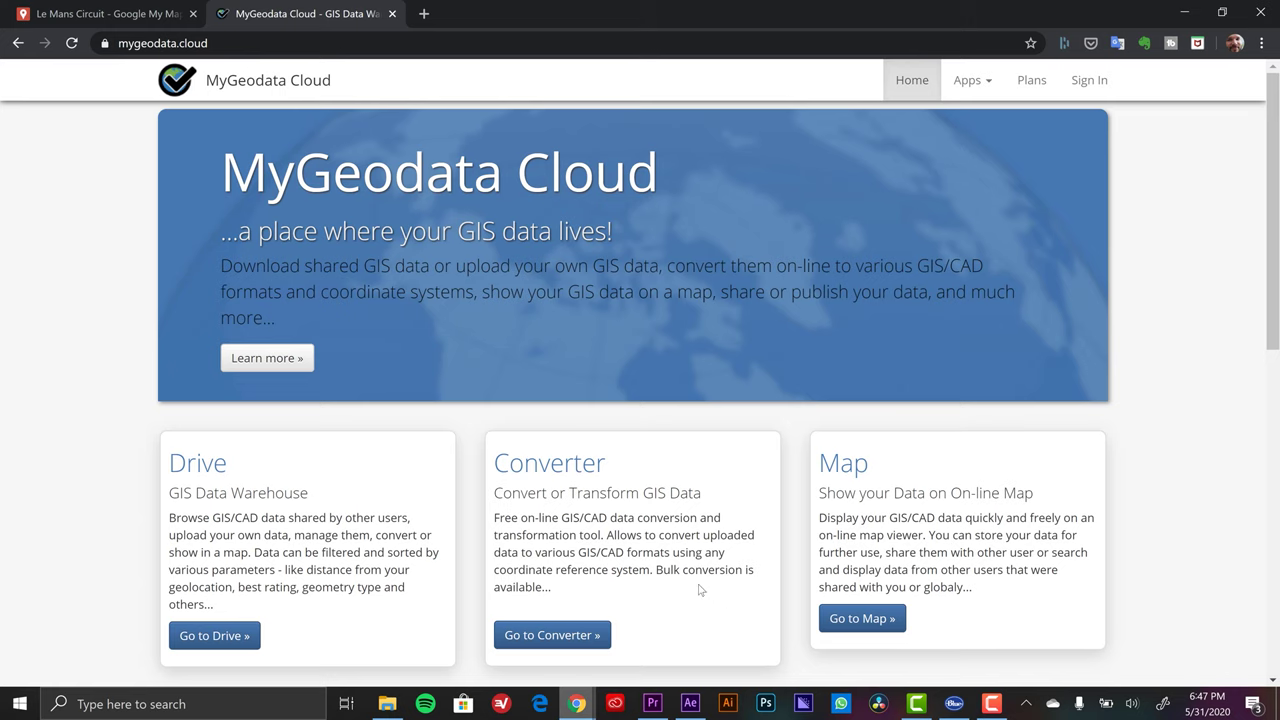
click(557, 635)
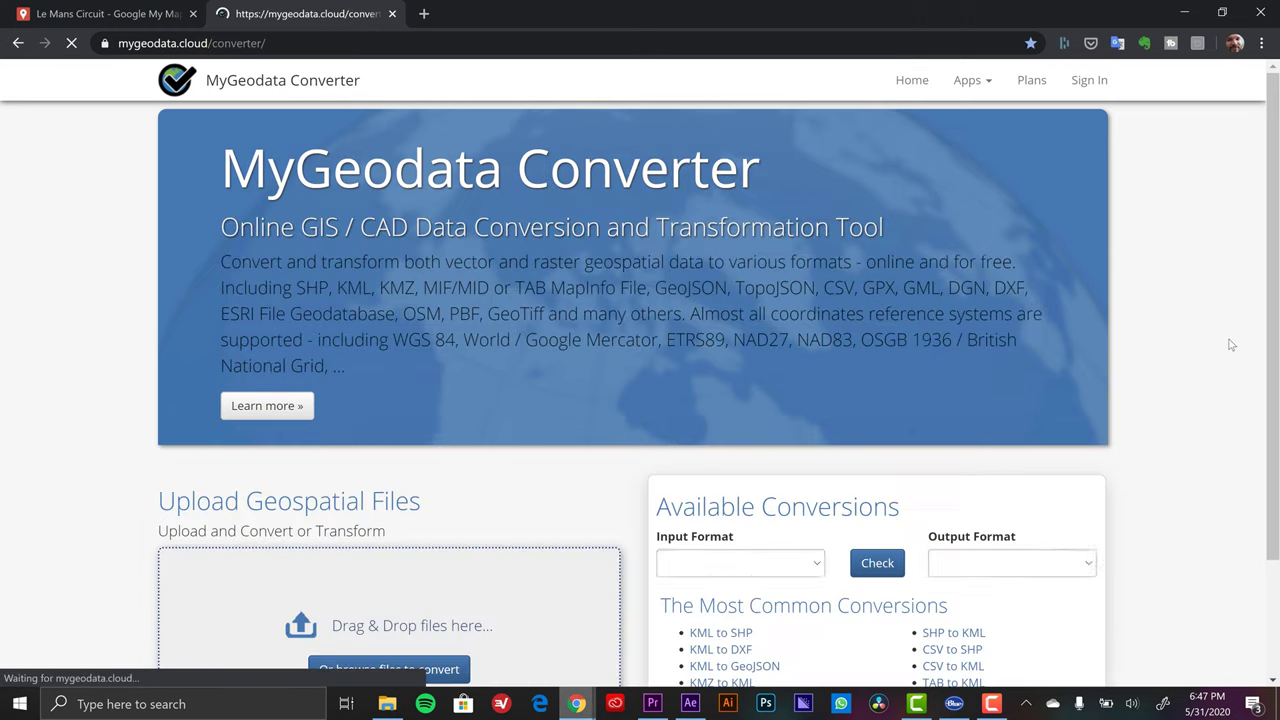
scroll(1275, 152, down, 2)
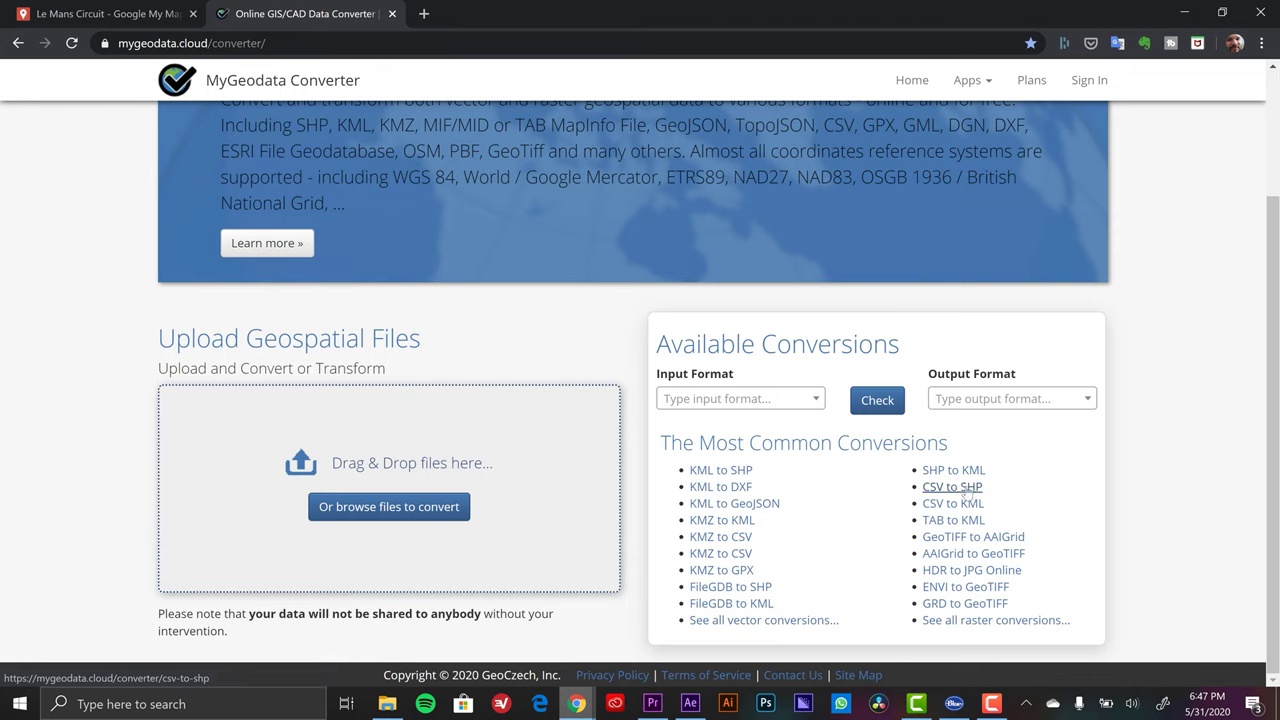
click(381, 514)
Upload the Le Mans Circuit KML file from 05-graphics to the converter.
click(316, 210)
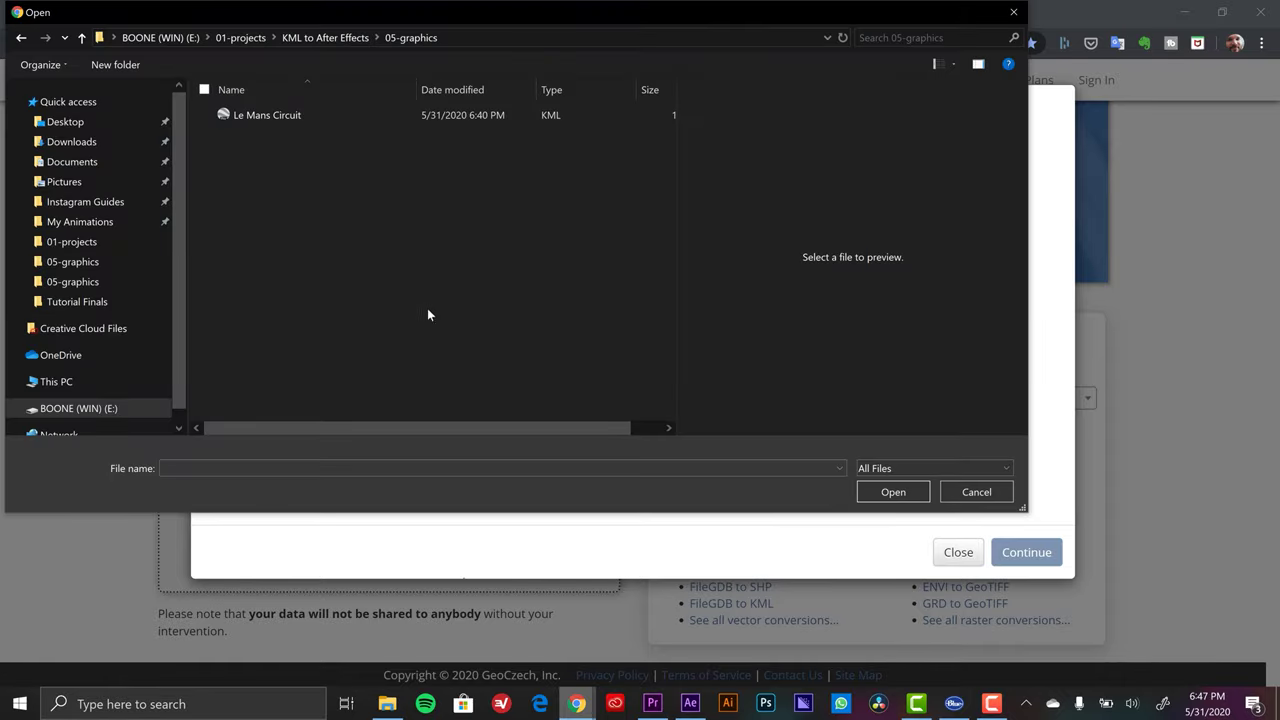
click(267, 115)
click(893, 492)
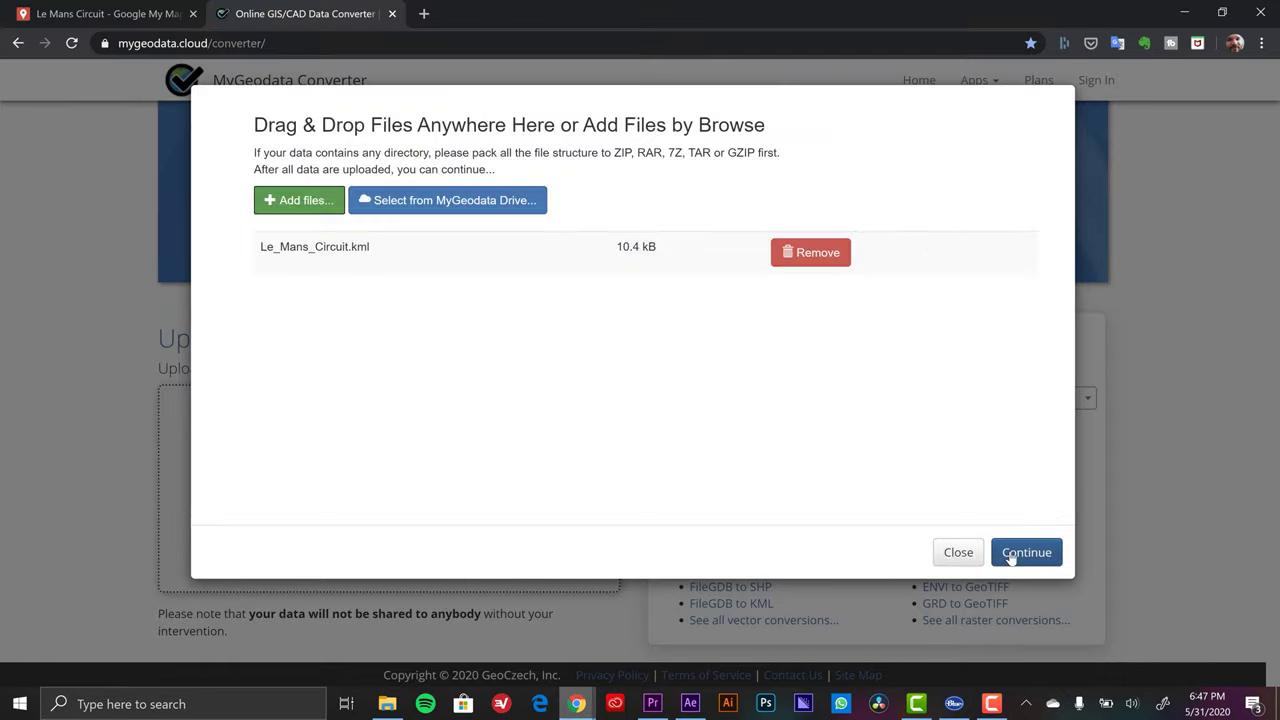
click(1012, 558)
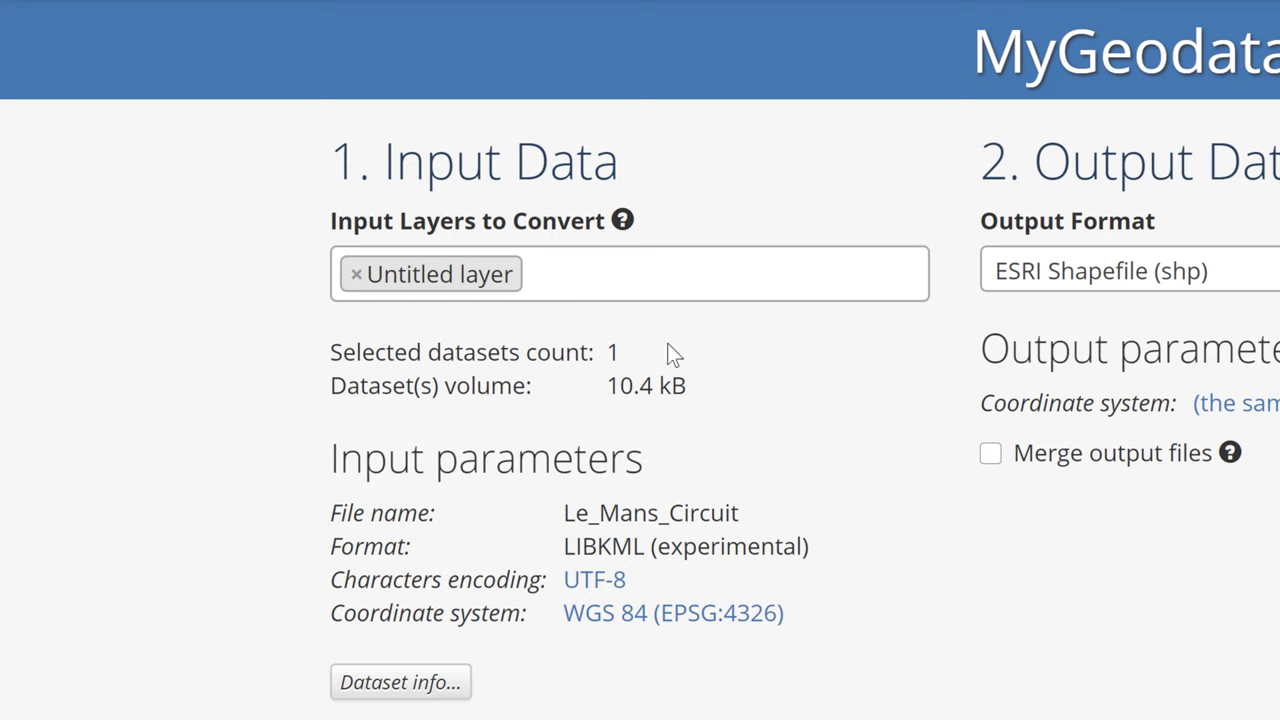
Convert the circuit data to PDF and download the 12.93 kB result.
click(858, 276)
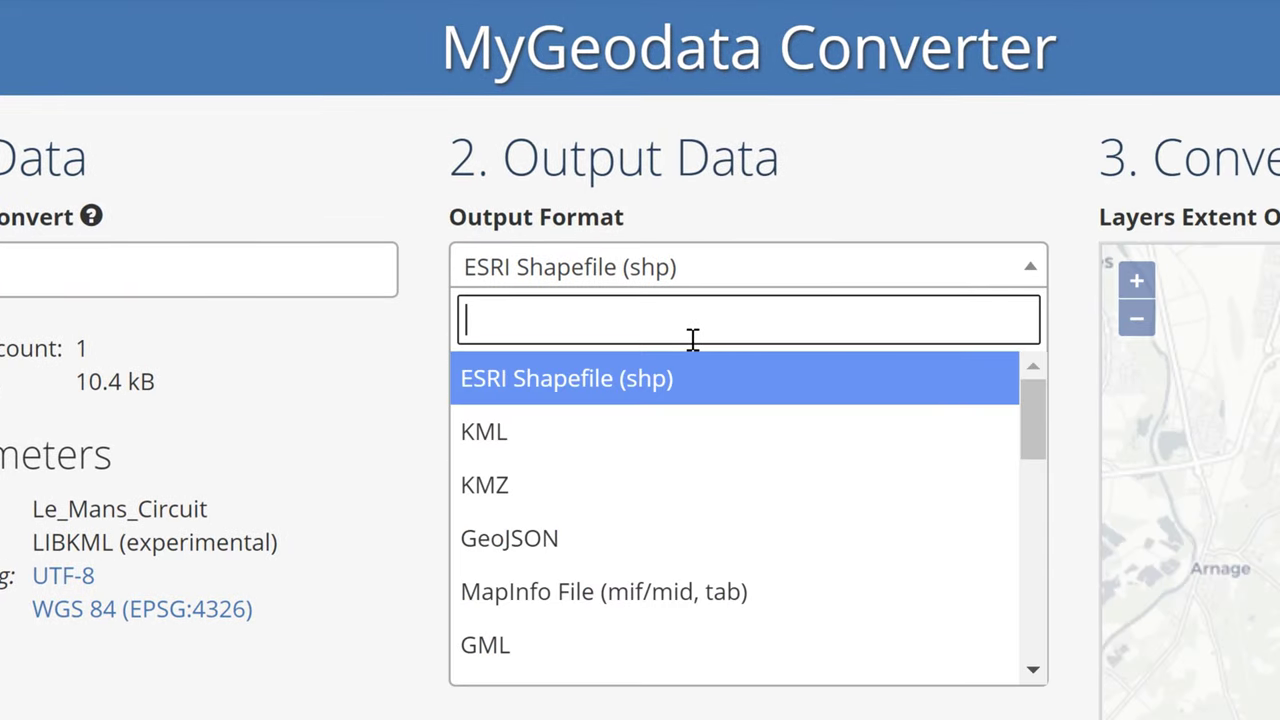
text(pdf)
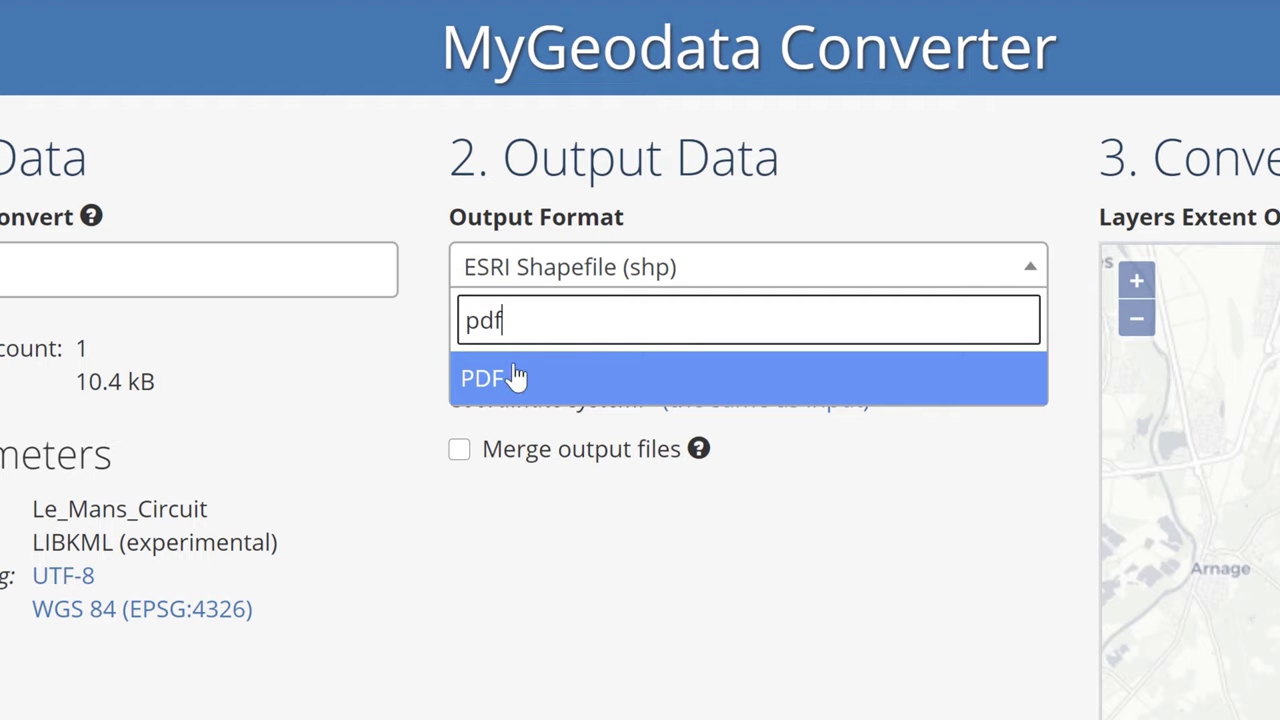
click(517, 376)
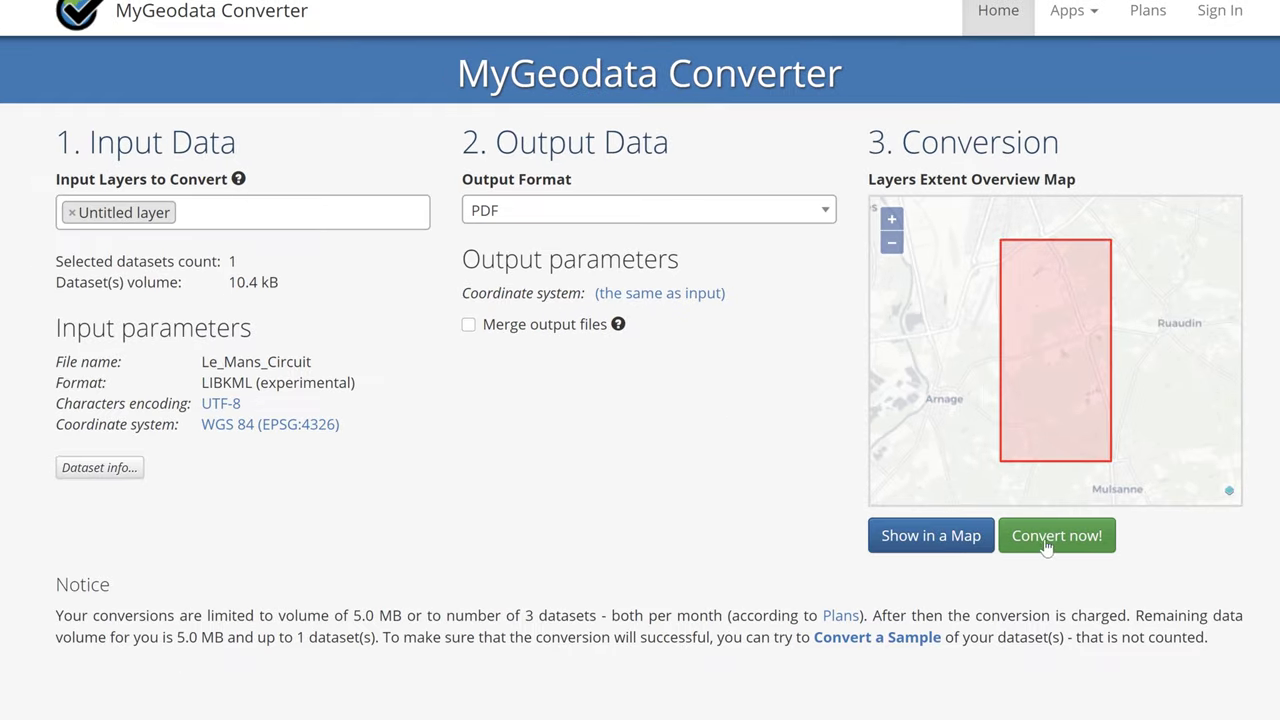
click(1060, 540)
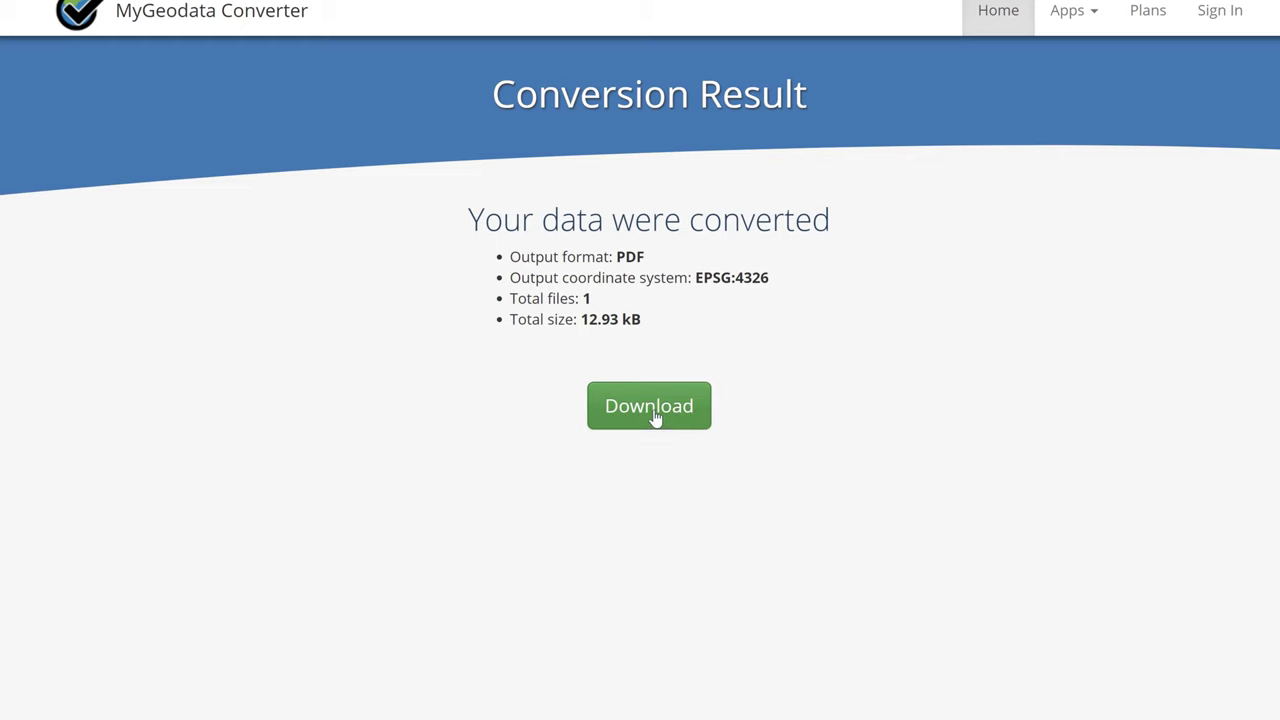
click(660, 420)
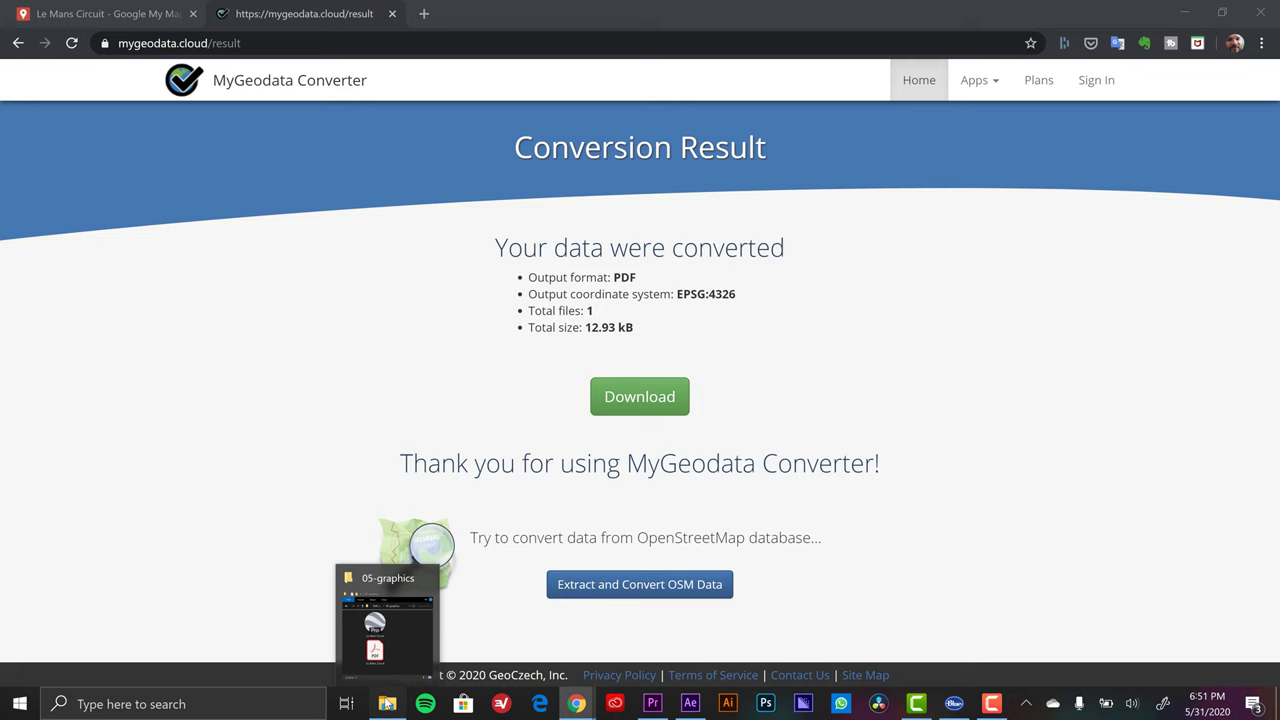
click(385, 586)
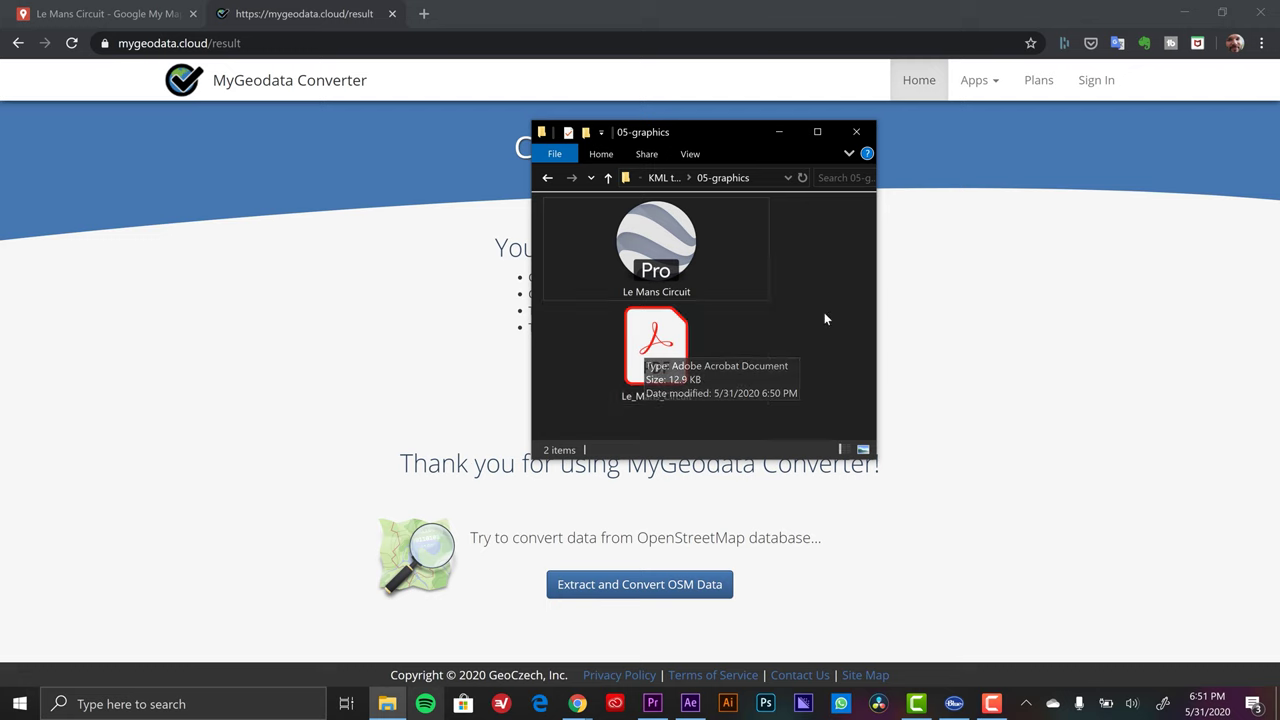
Open Le_Mans_Circuit.pdf from 05-graphics with Adobe Illustrator 2020.
click(680, 360)
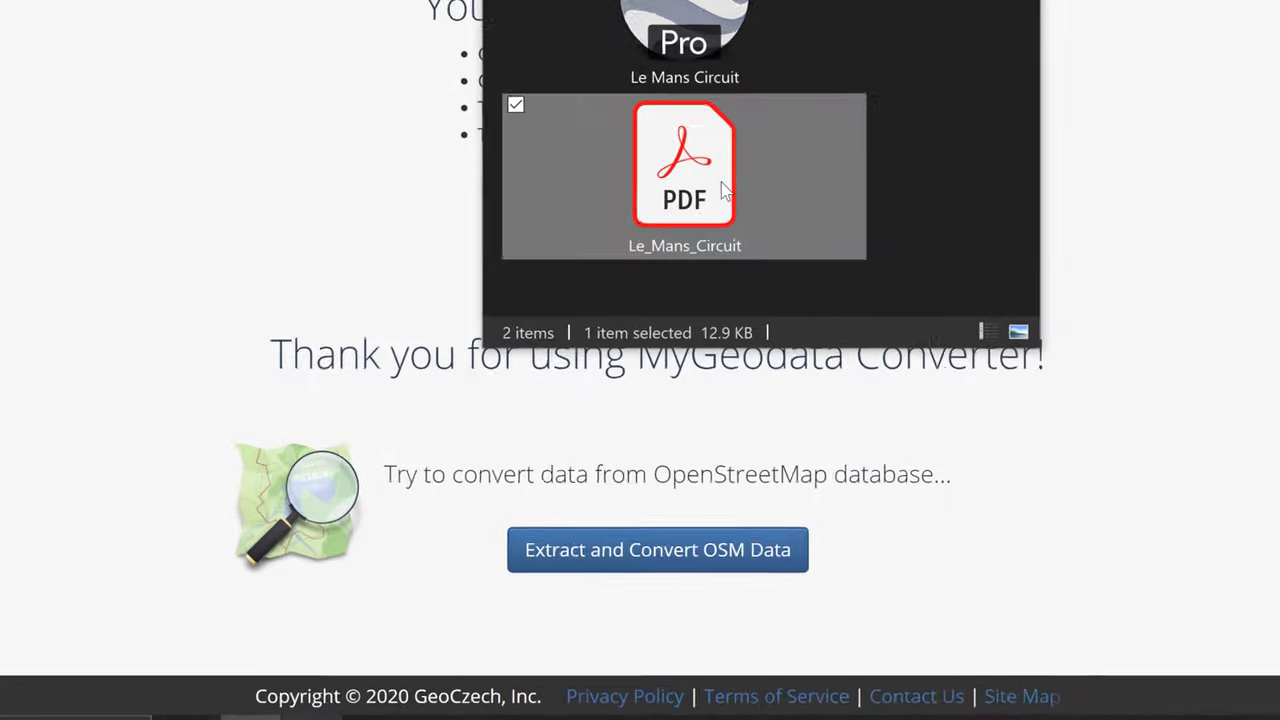
right_click(680, 358)
mouse_move(492, 395)
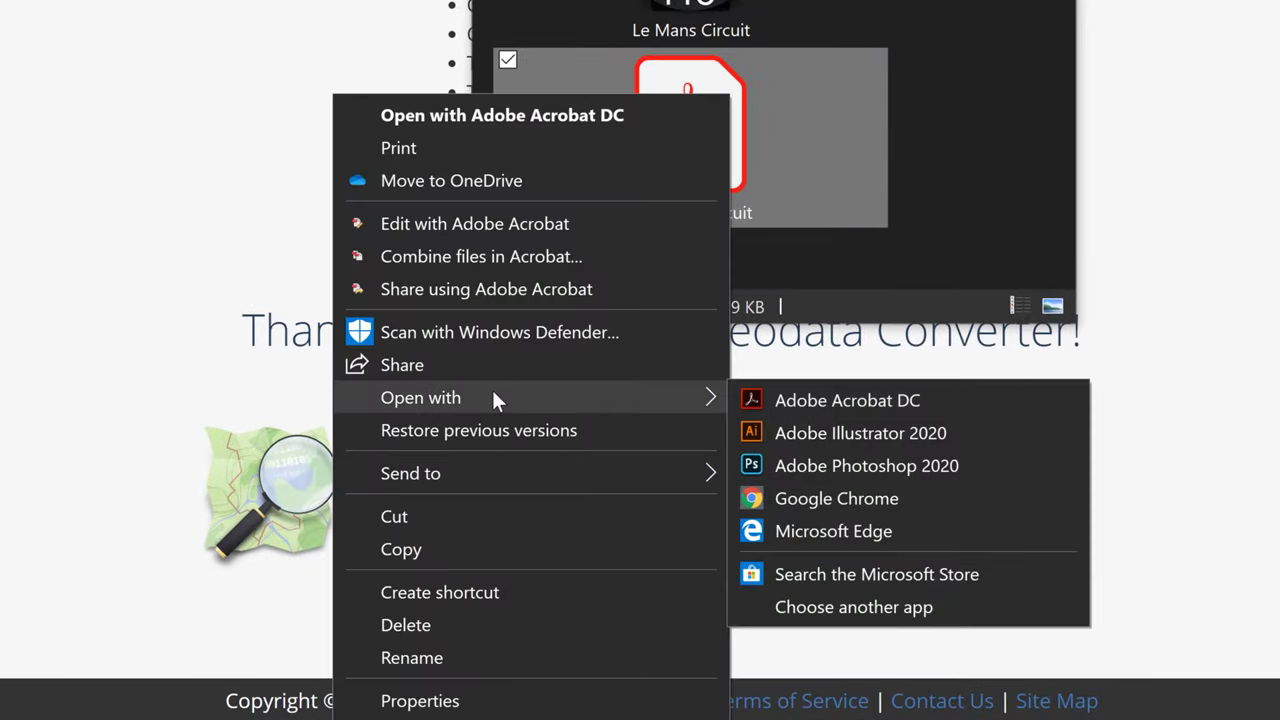
click(874, 436)
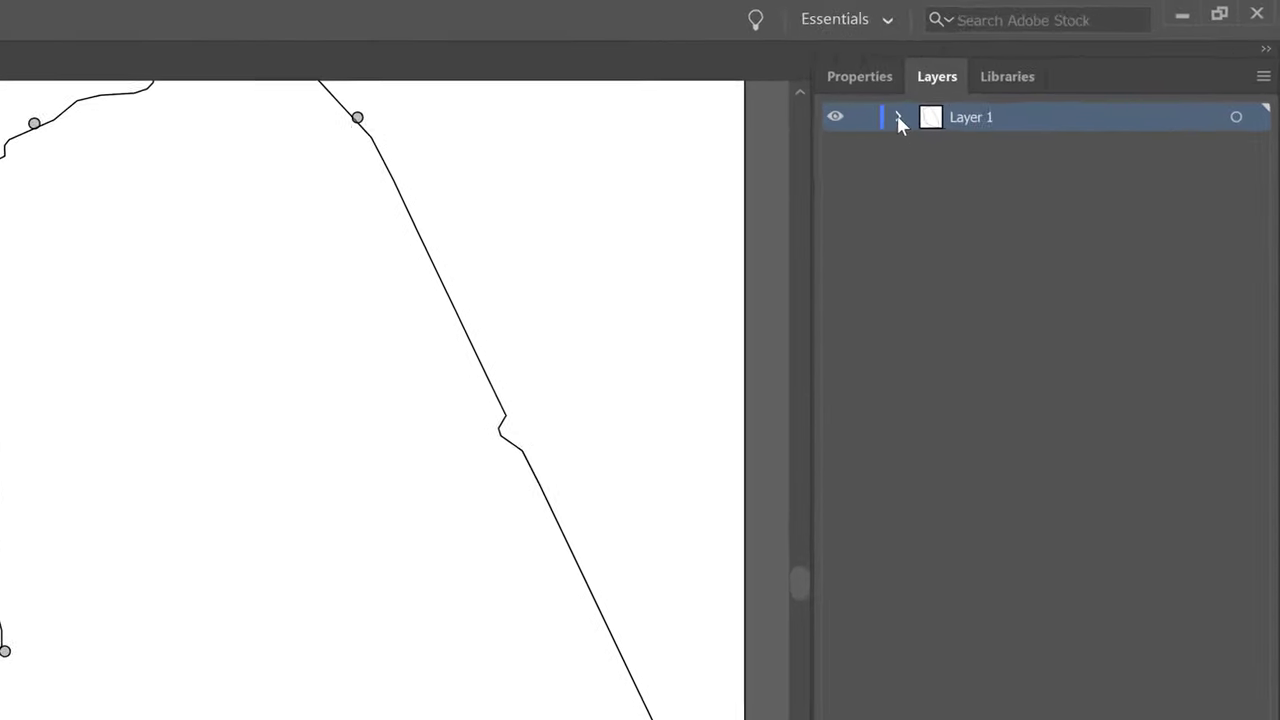
Expand Layer 1 to list its Clip Group sublayers and select the first one.
click(1024, 78)
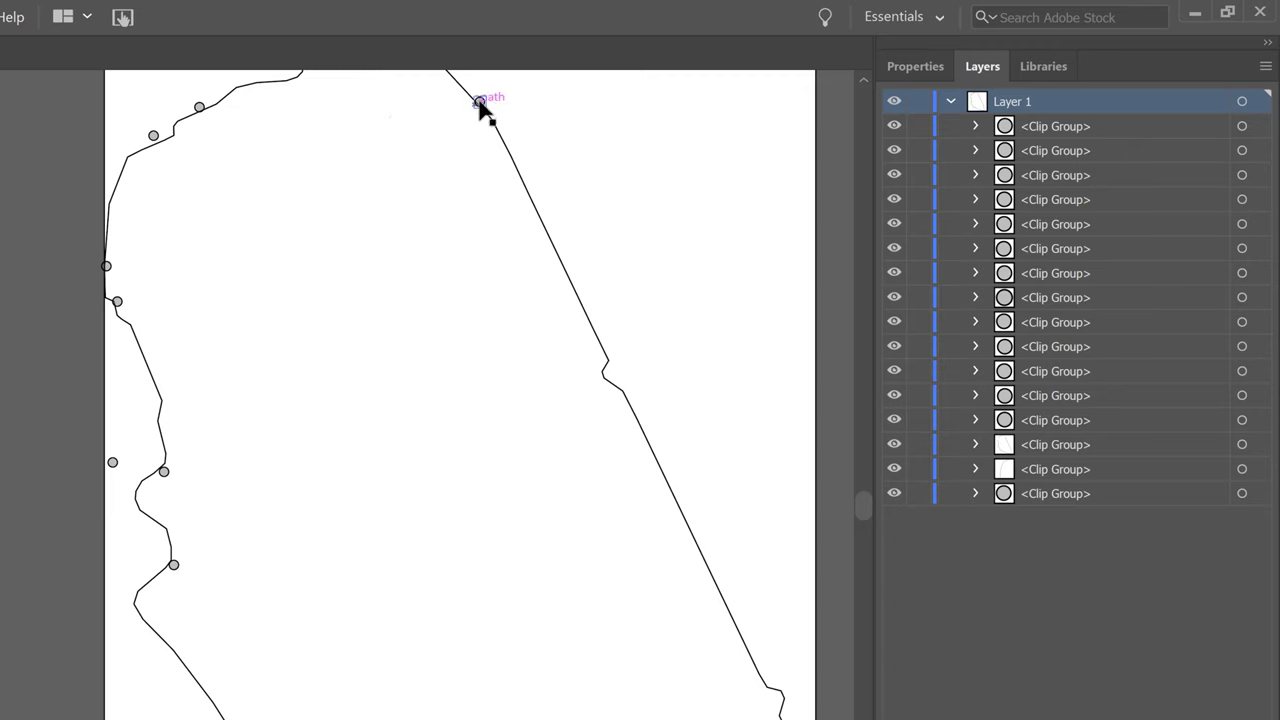
click(1047, 125)
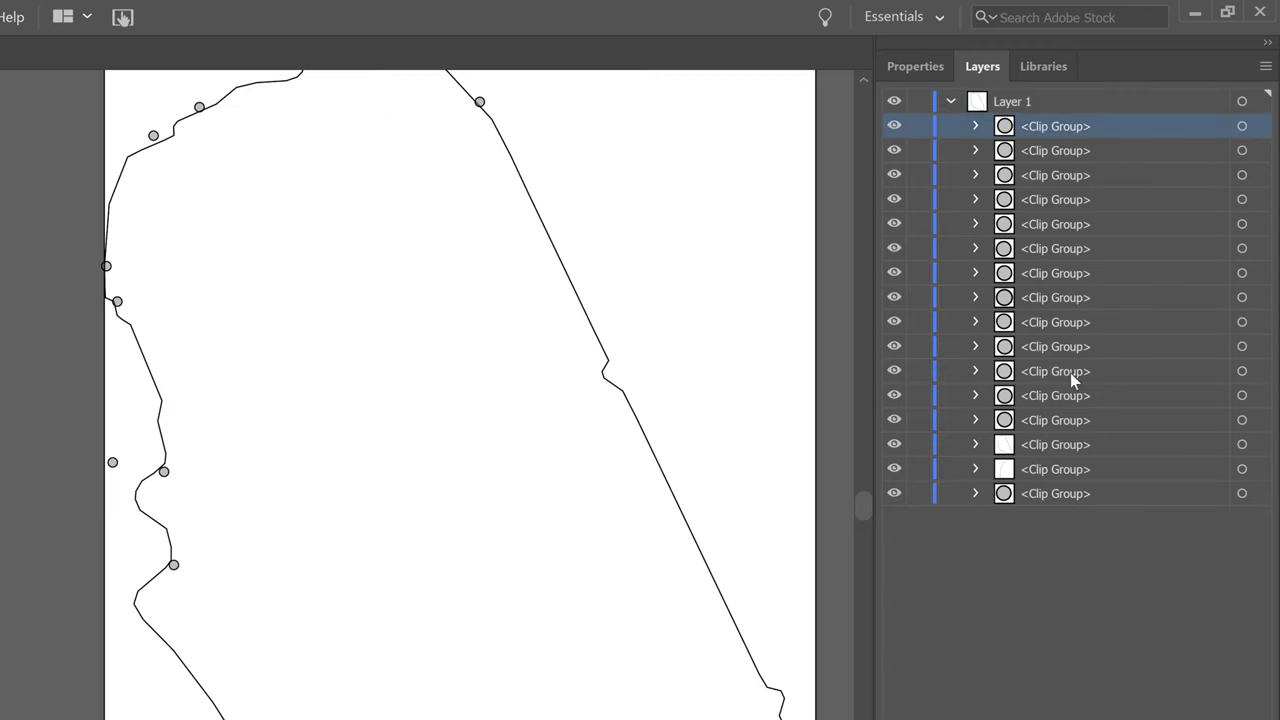
Select all the clip groups in Layer 1 and hide every one of them.
click(1047, 420)
click(1055, 446)
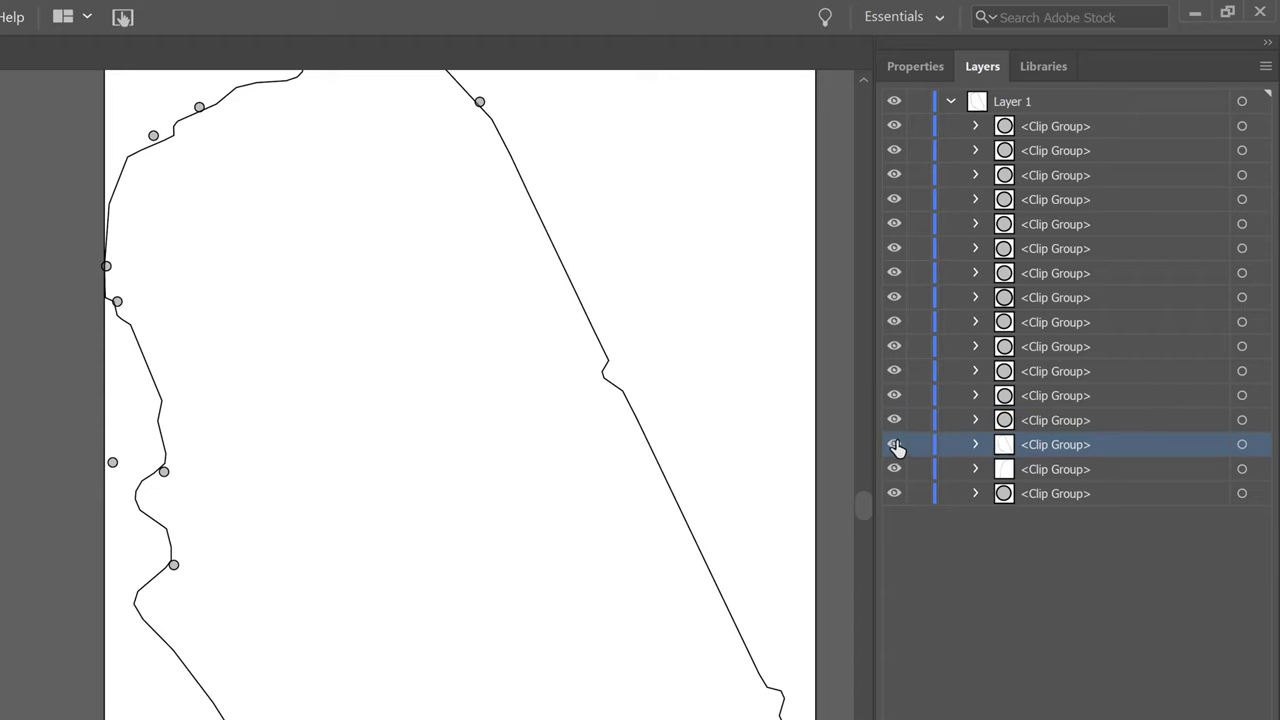
click(894, 469)
click(894, 444)
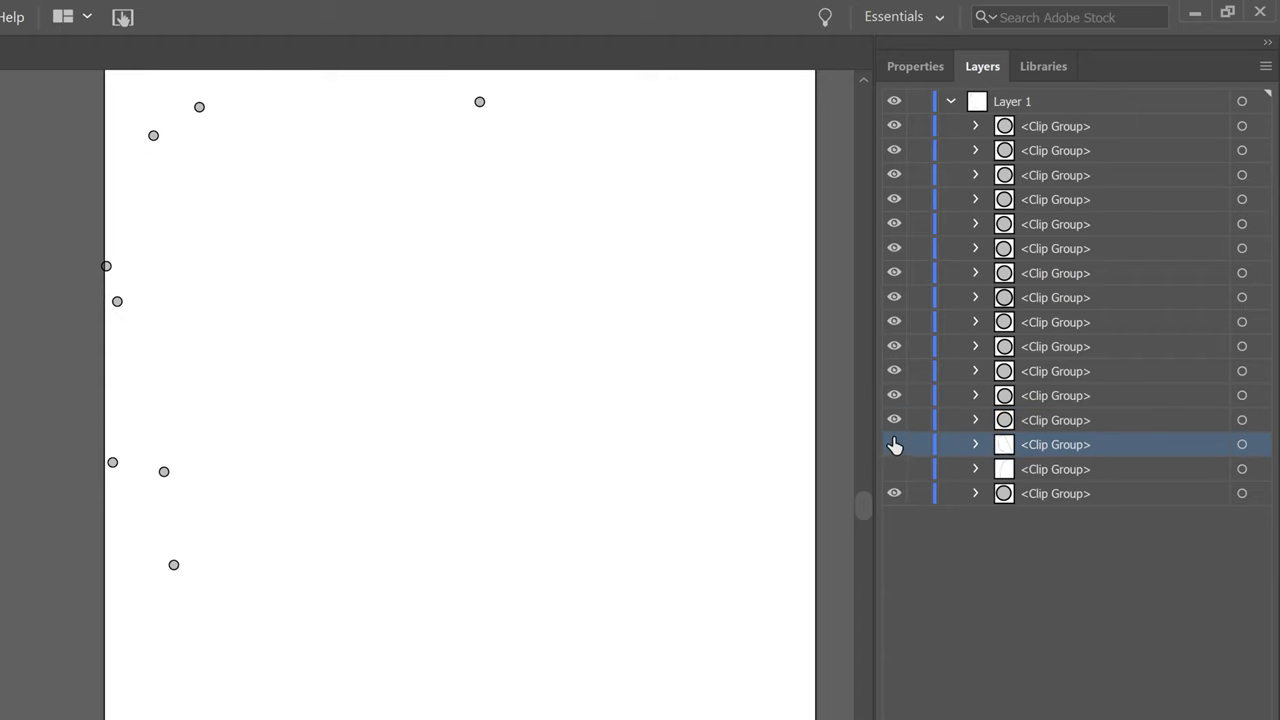
click(895, 470)
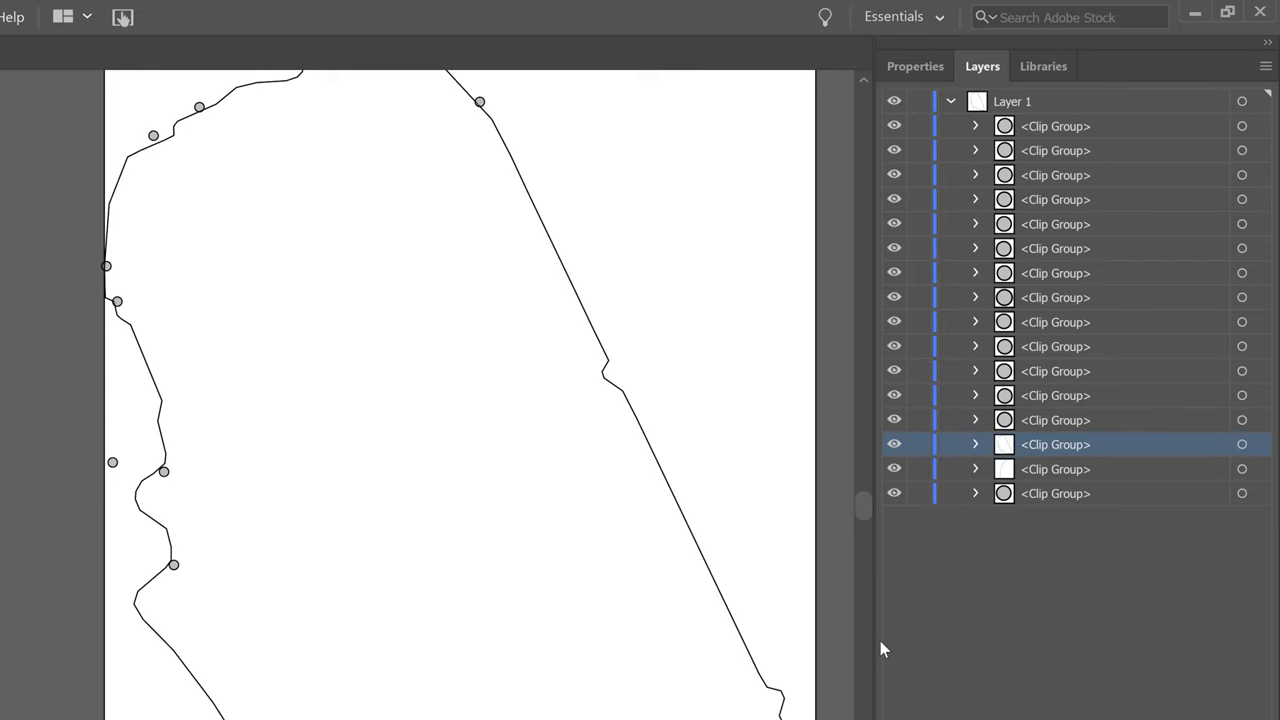
click(1048, 128)
shift+click(1076, 494)
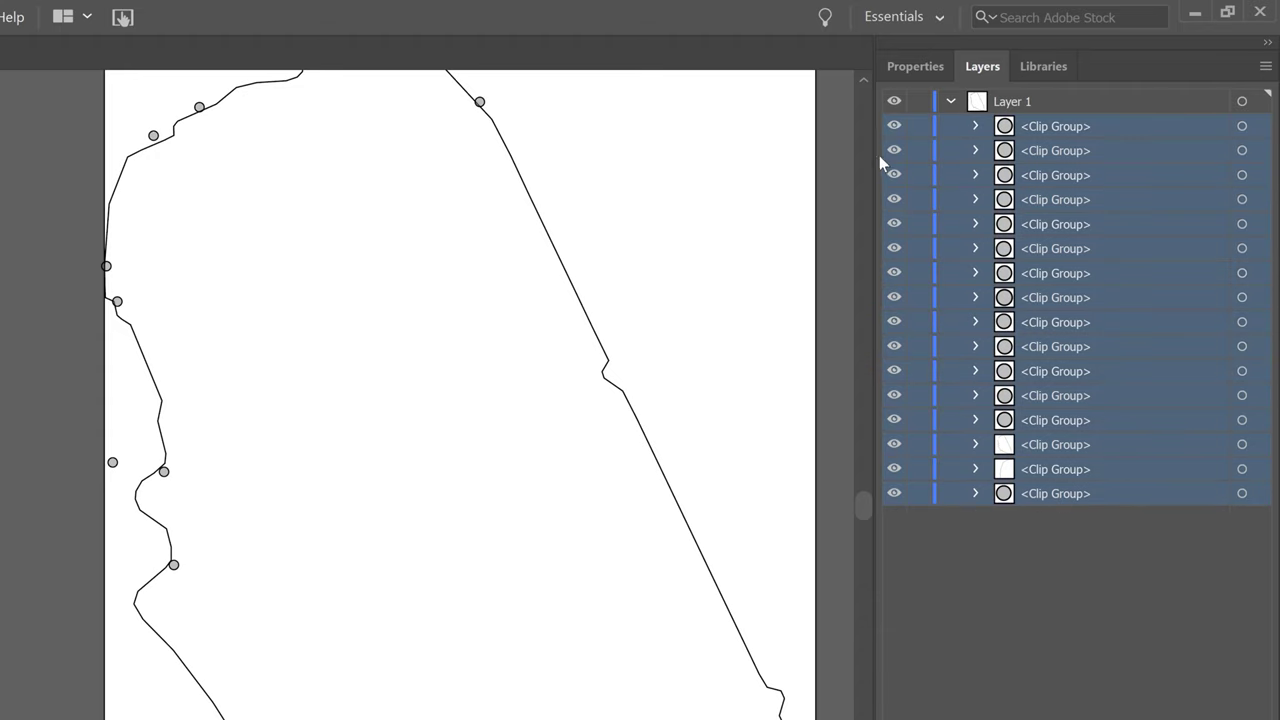
click(894, 126)
drag(894, 150, 894, 494)
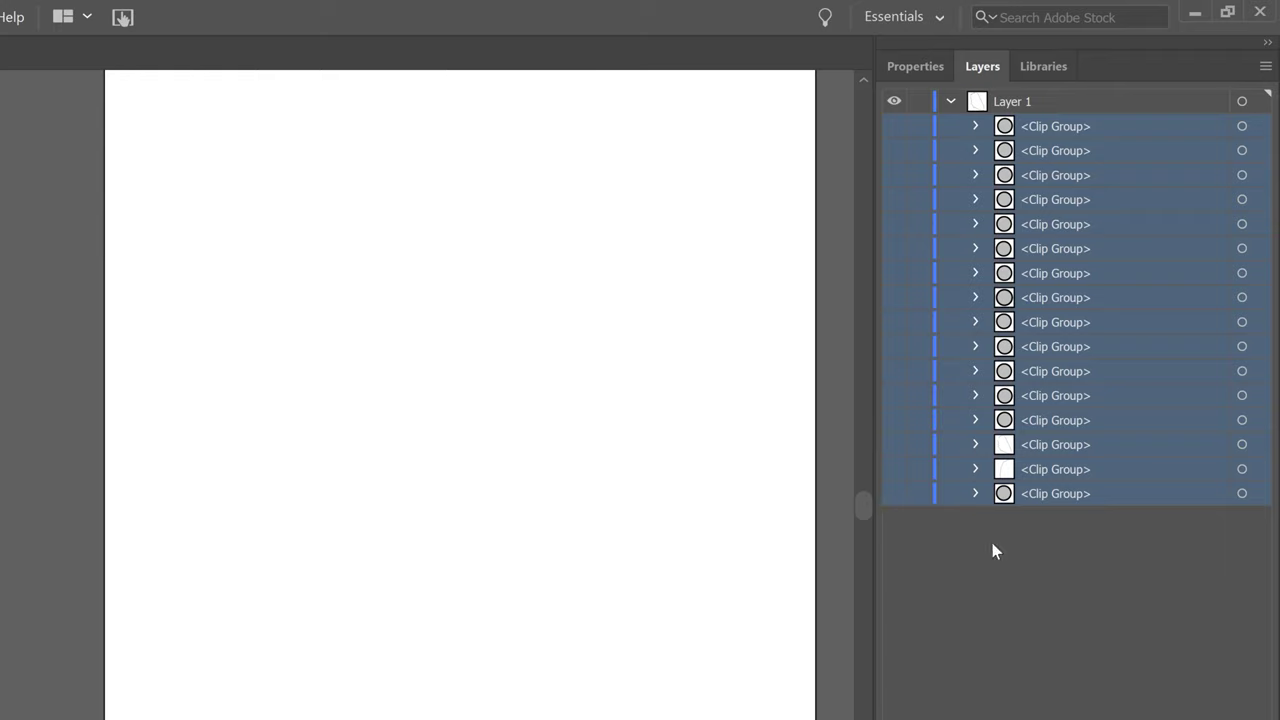
Show clip groups 14 and 15 again and target both track outlines.
click(993, 545)
click(1050, 445)
shift+click(1050, 469)
click(900, 449)
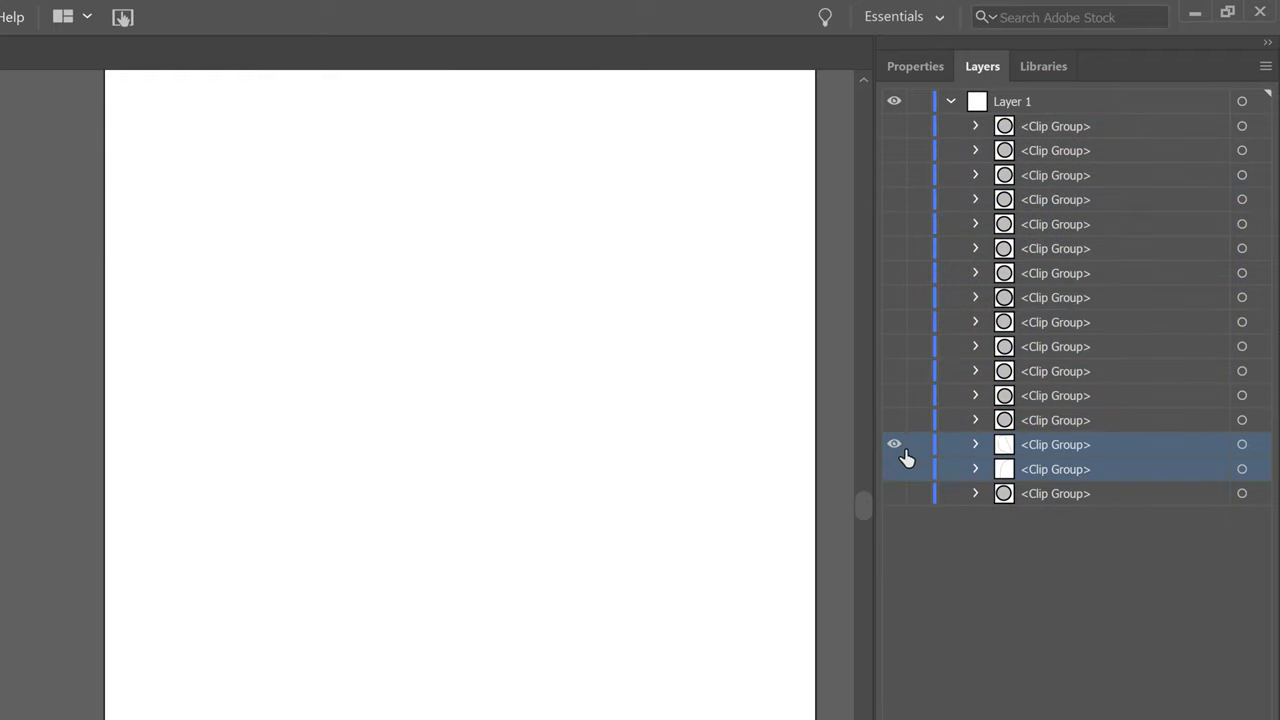
click(895, 469)
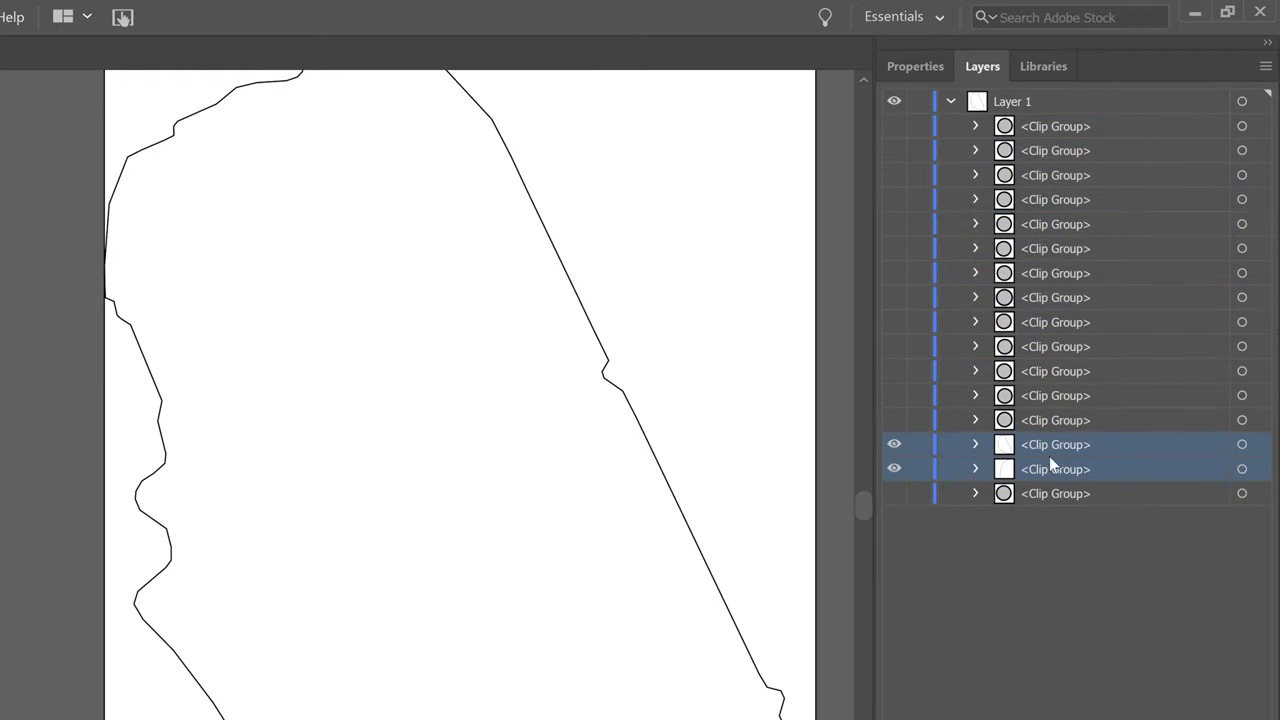
click(1242, 446)
shift+click(1243, 469)
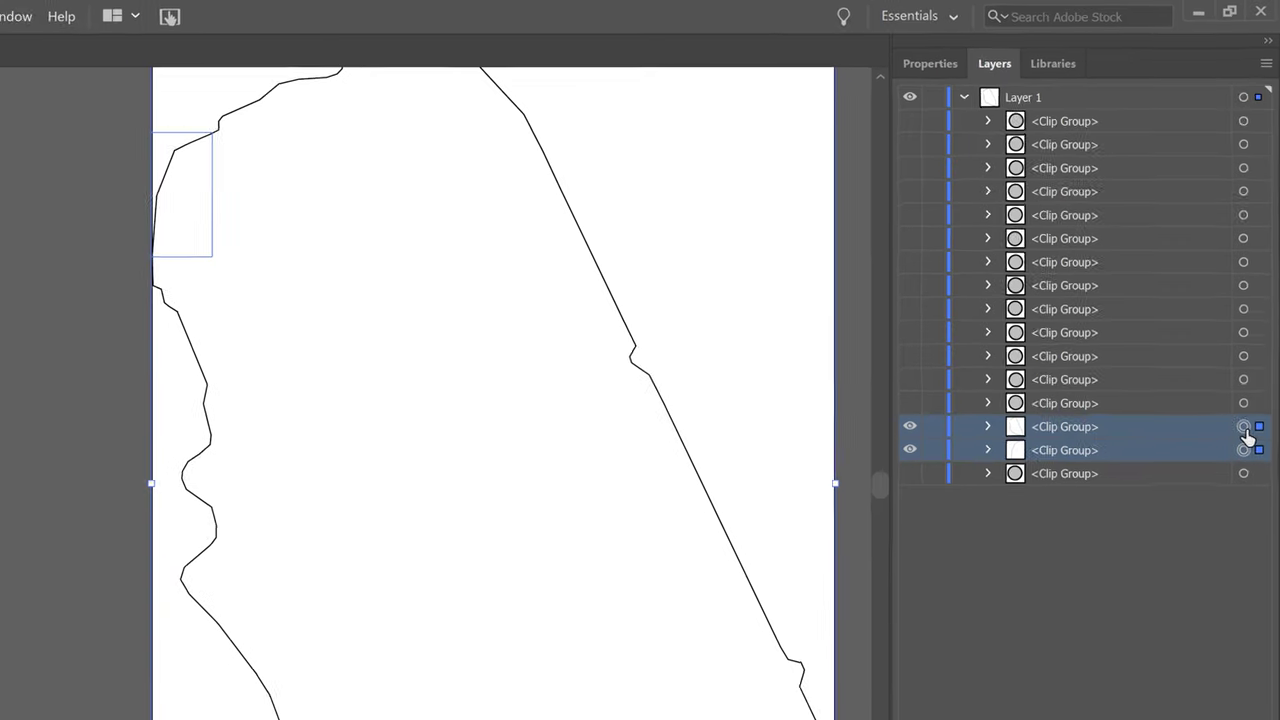
click(147, 12)
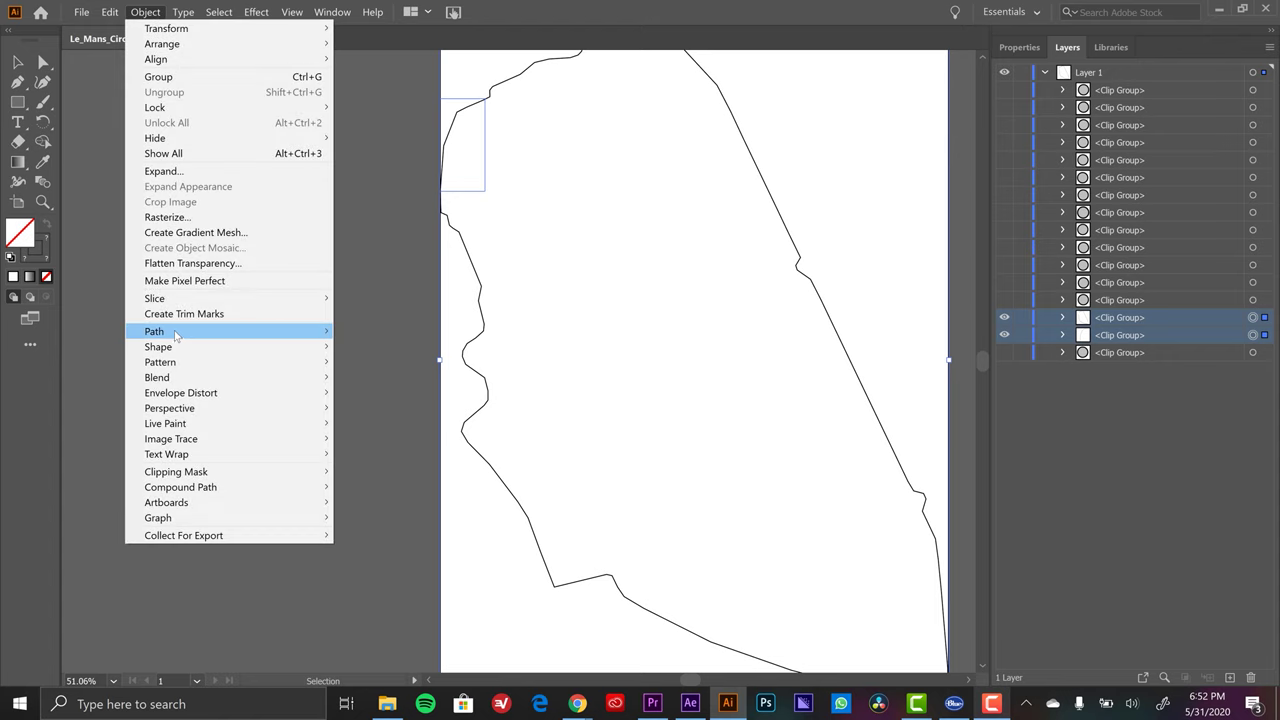
After a failed join, expand both outline clip groups and move the first clipping path out below them.
mouse_move(180, 335)
click(397, 333)
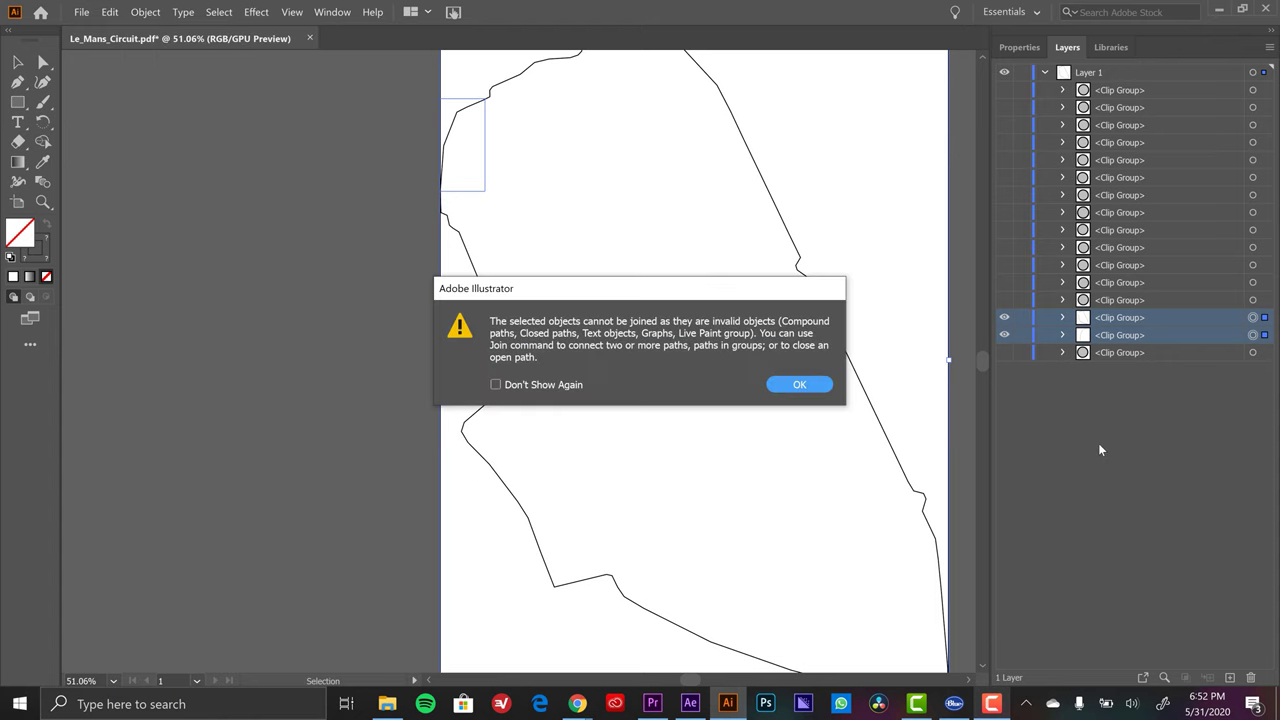
click(804, 389)
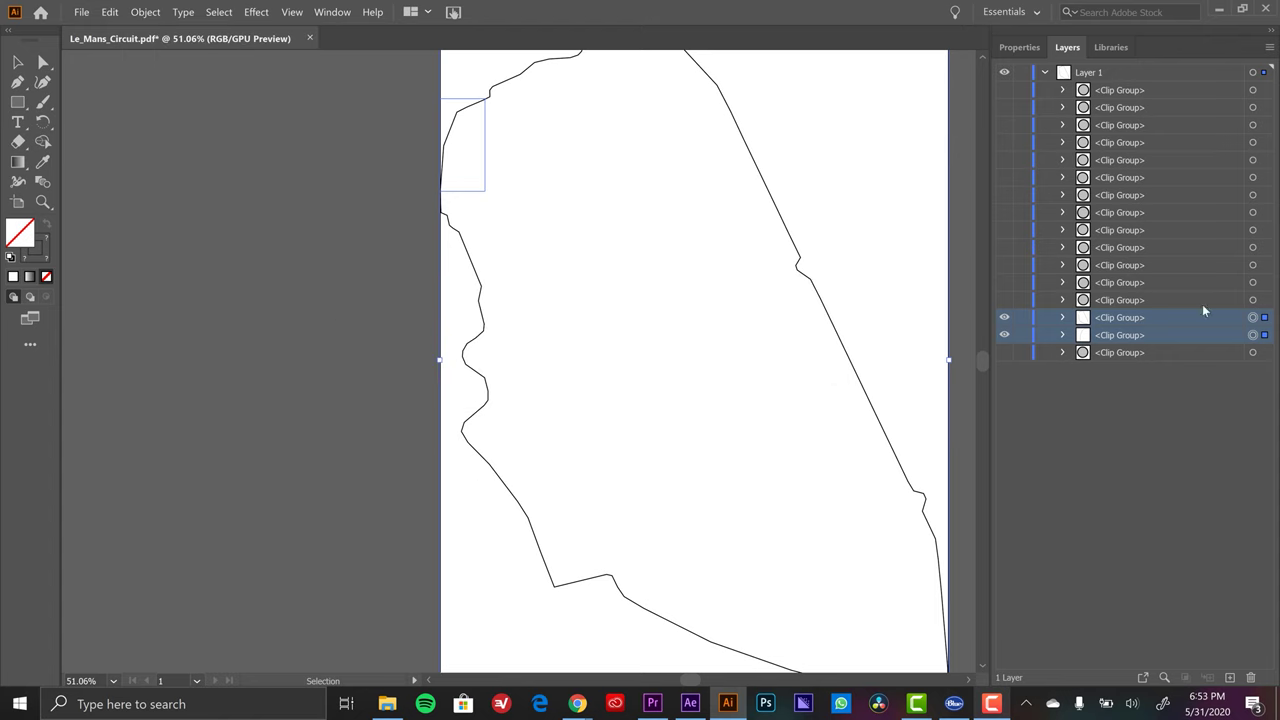
click(1063, 318)
click(1063, 370)
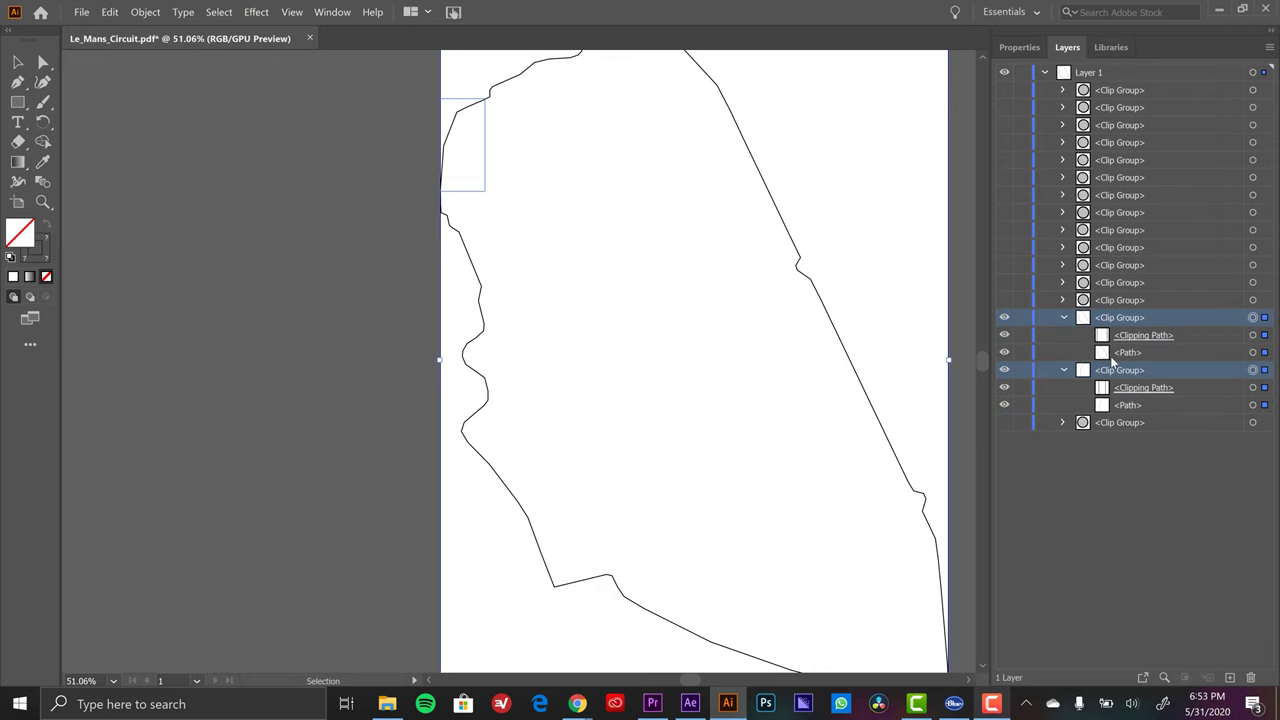
click(1193, 336)
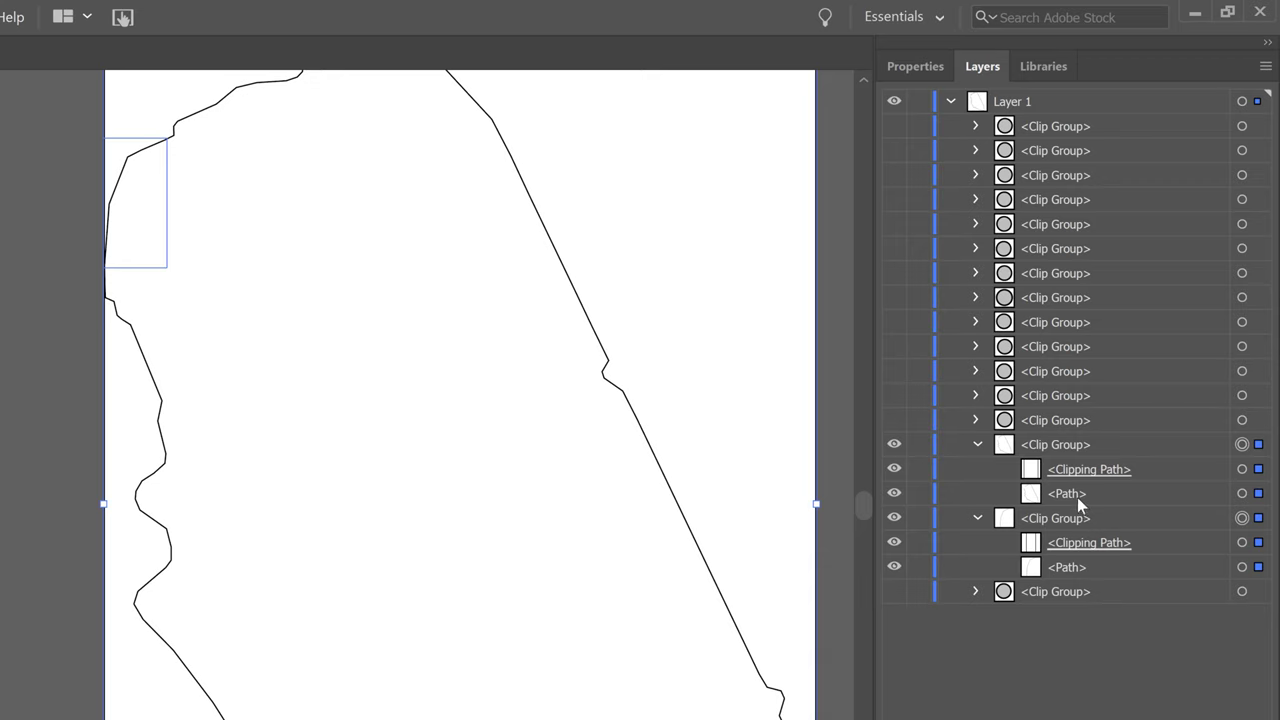
drag(1077, 497, 1058, 598)
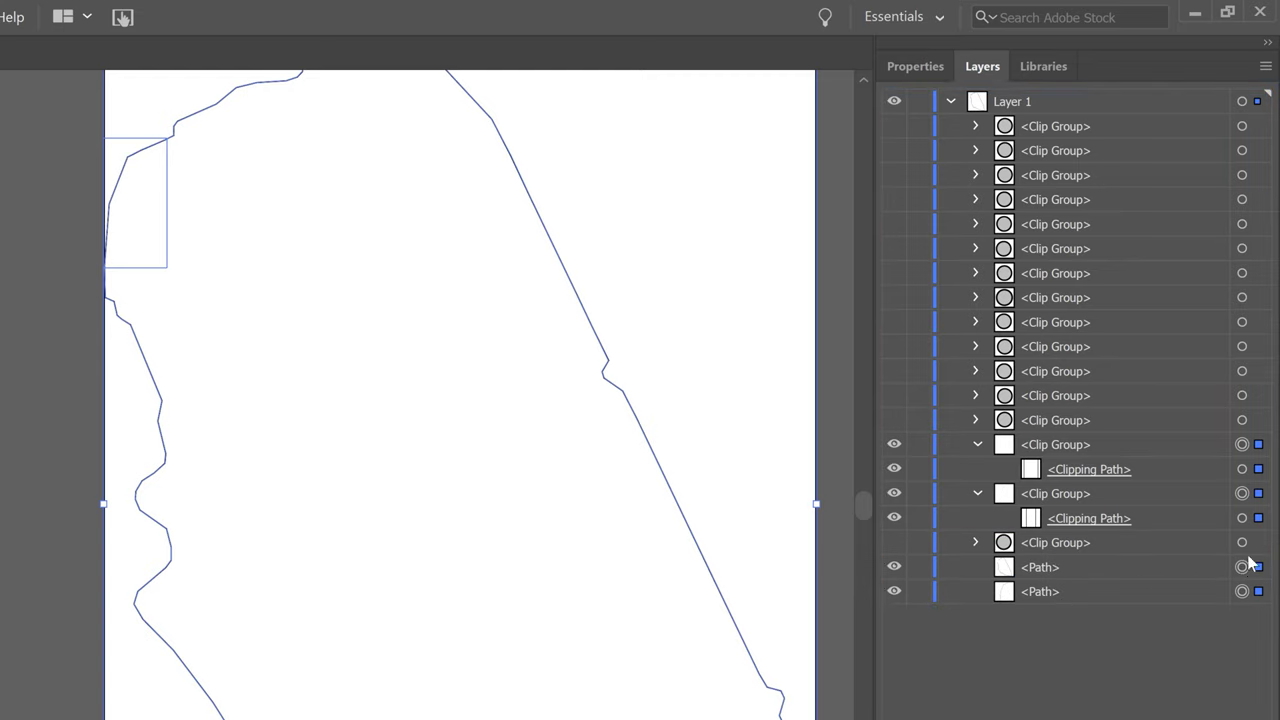
Join the two loose track outline paths into a single path.
click(1242, 567)
shift+click(1242, 591)
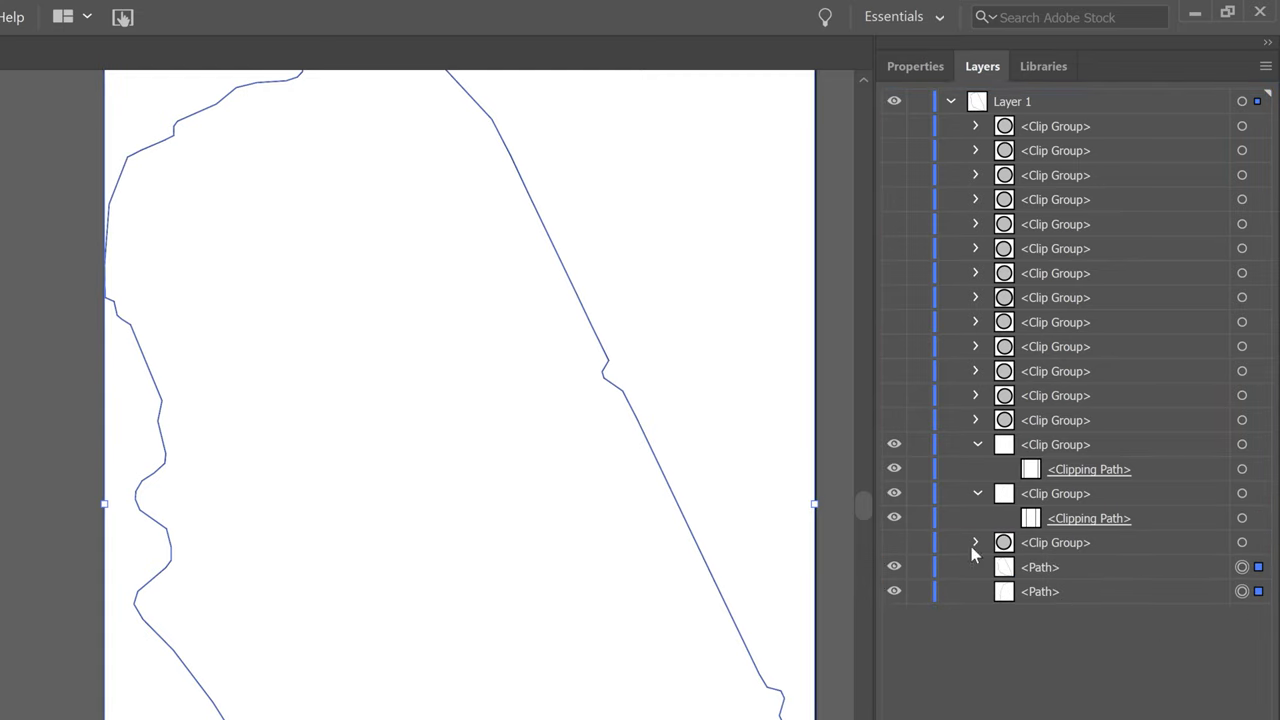
click(44, 12)
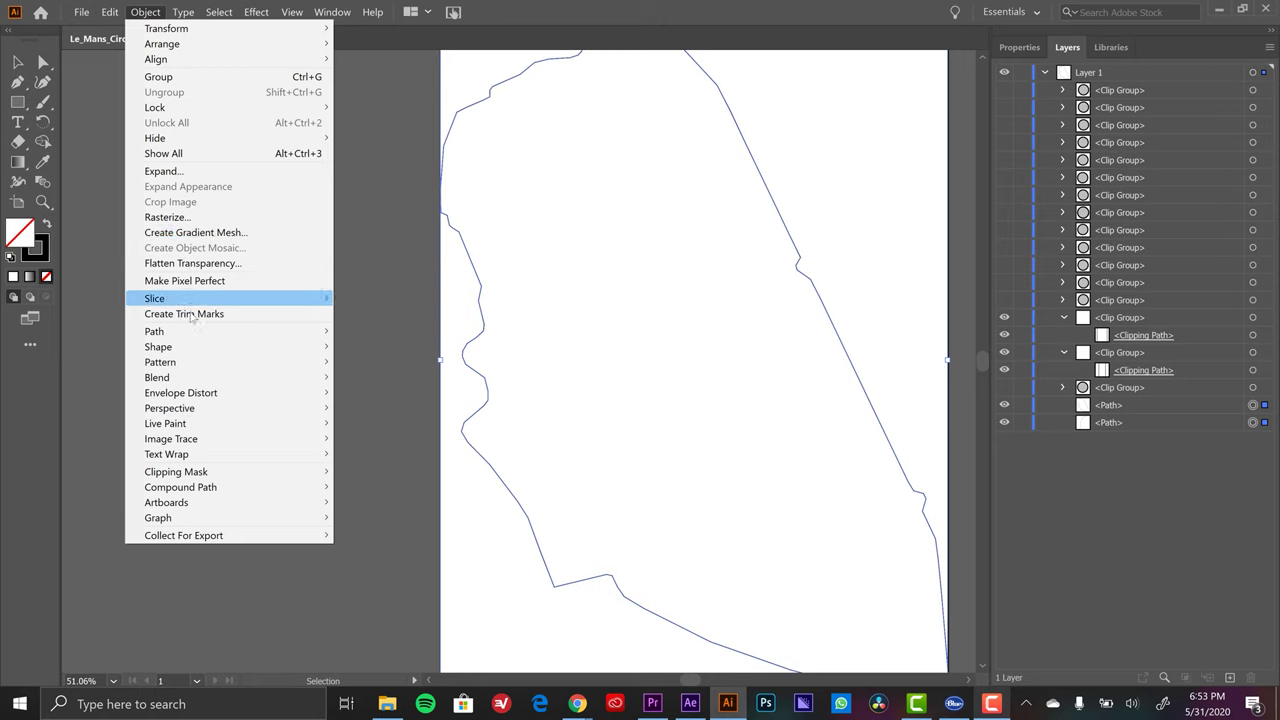
mouse_move(92, 360)
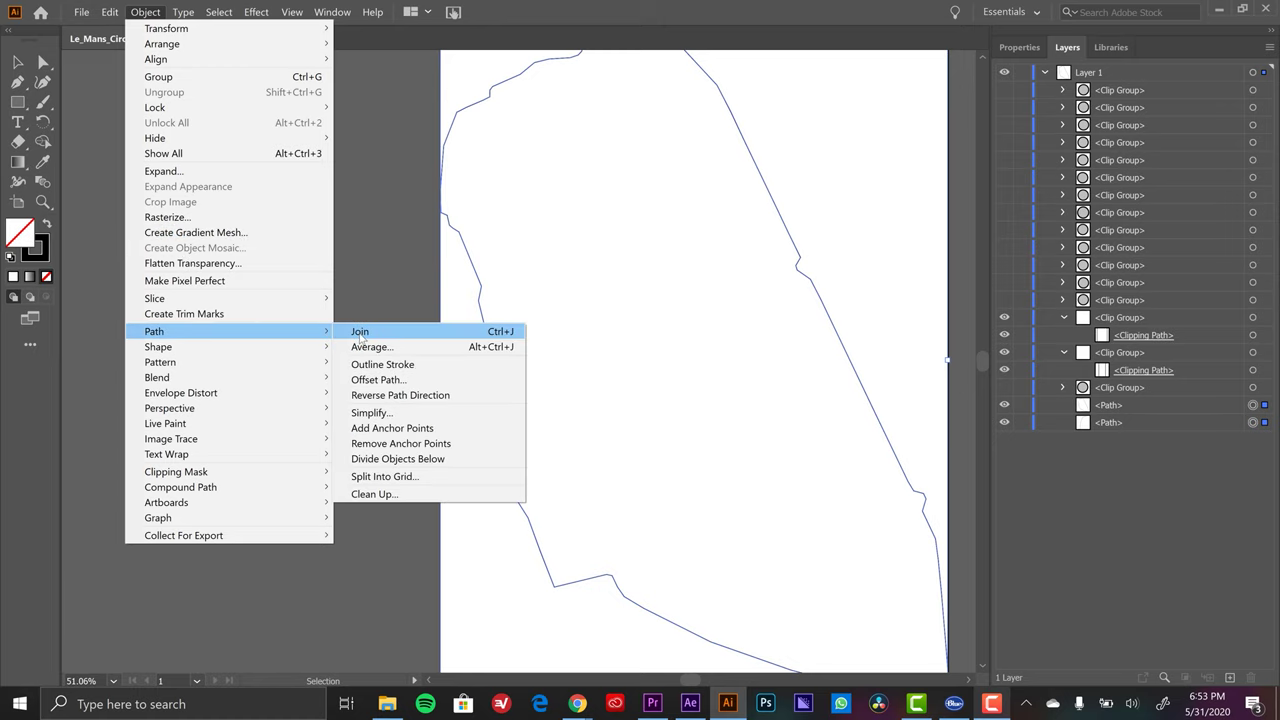
click(361, 335)
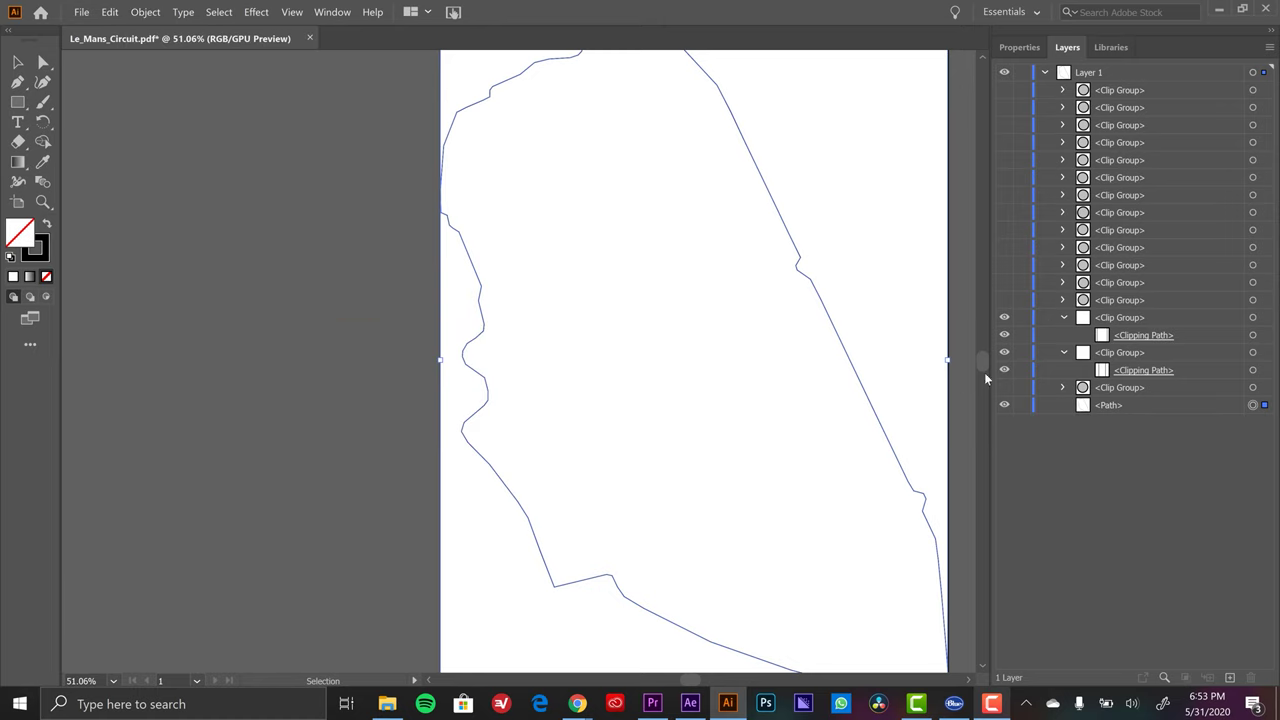
Hide the emptied clip groups and clipping paths, and toggle the outline path's visibility to check it.
drag(1005, 370, 1005, 317)
click(1110, 405)
click(1004, 406)
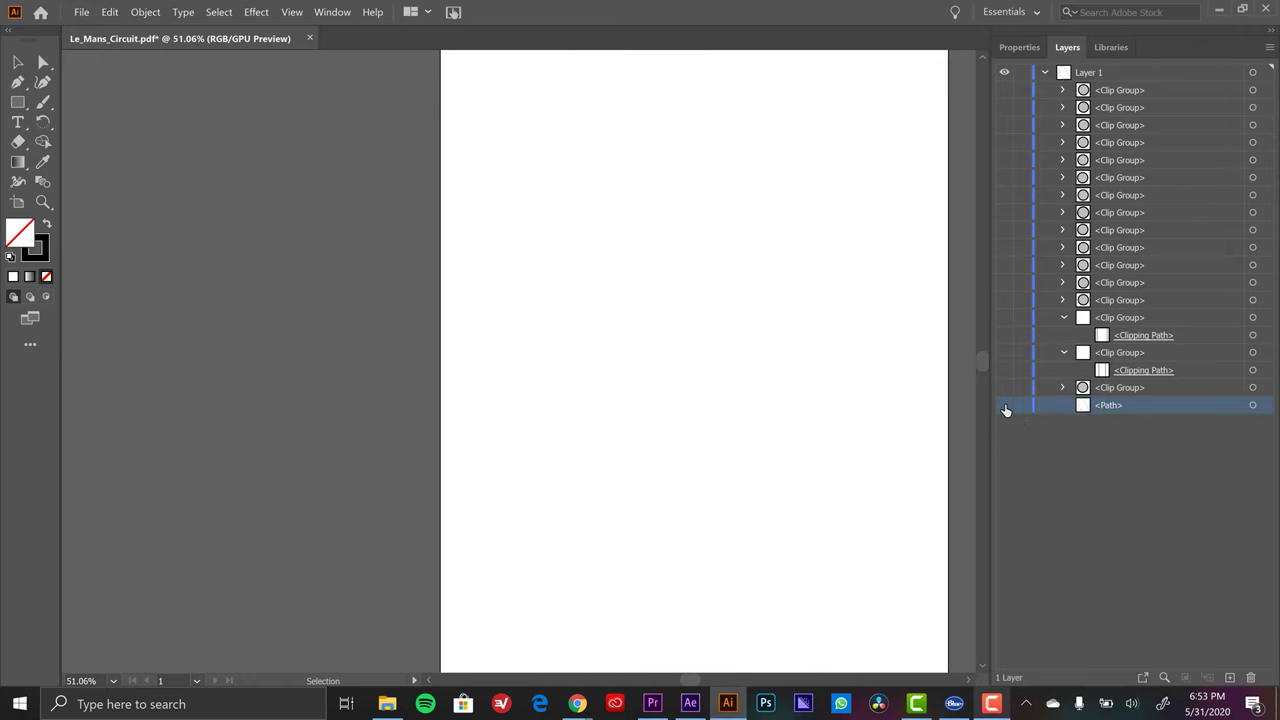
key(ctrl+z)
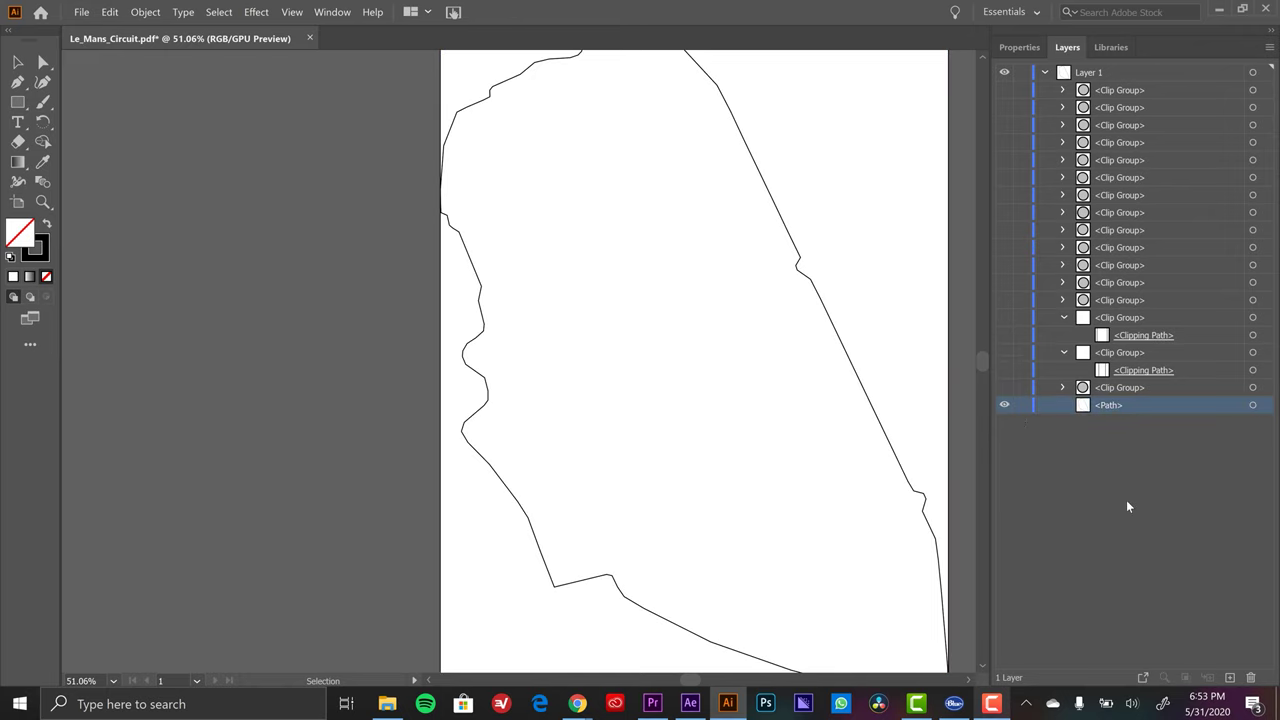
Save the document as Le_Mans_Circuit.ai using the Adobe Illustrator (*.AI) format.
click(82, 13)
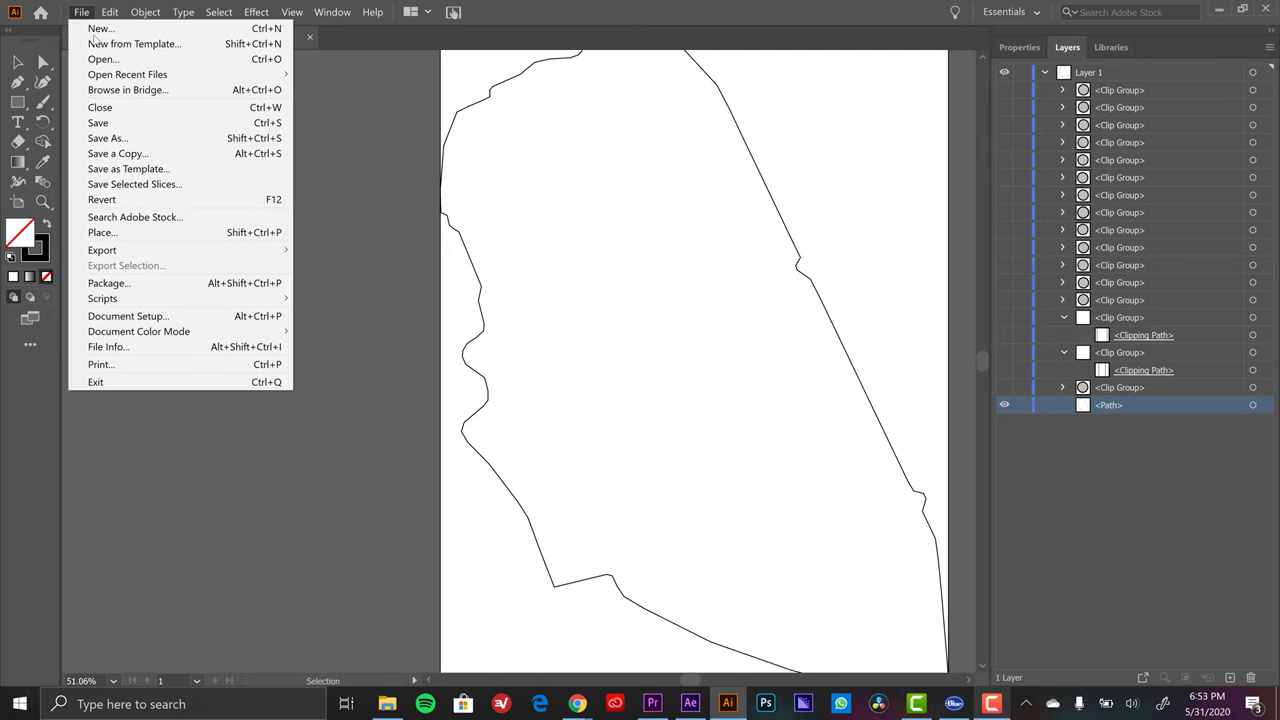
click(106, 138)
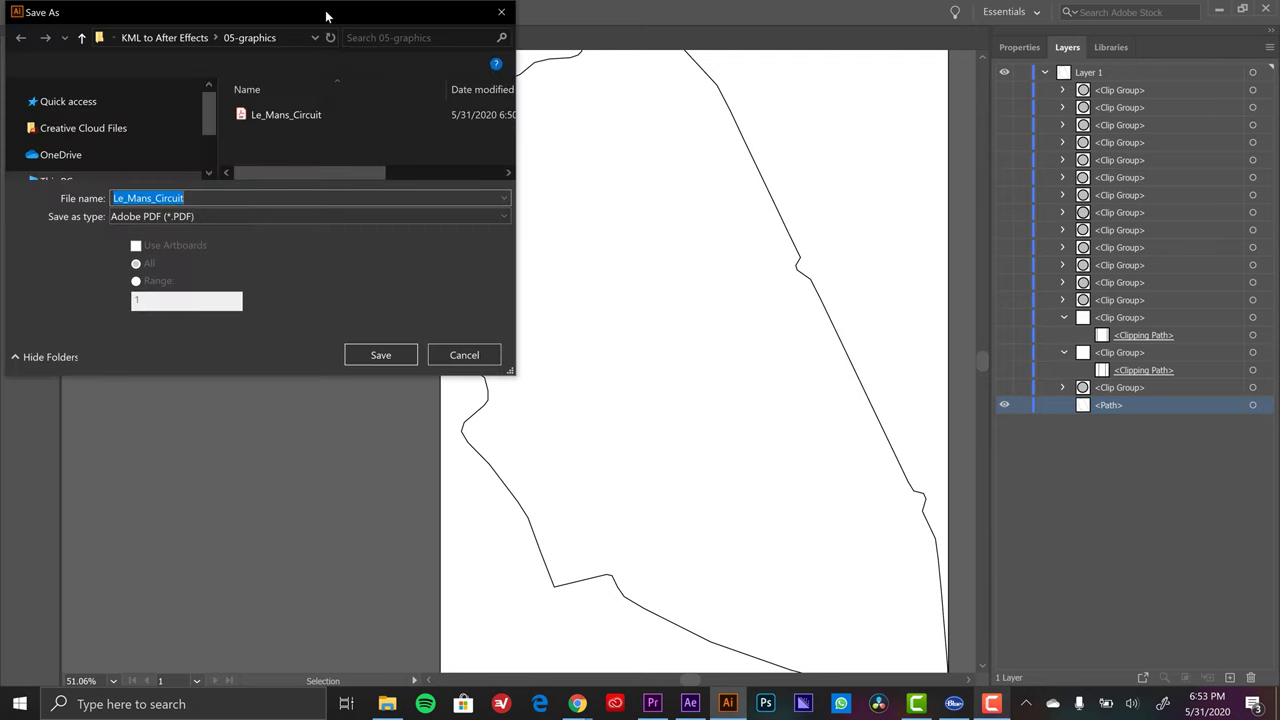
drag(326, 16, 805, 140)
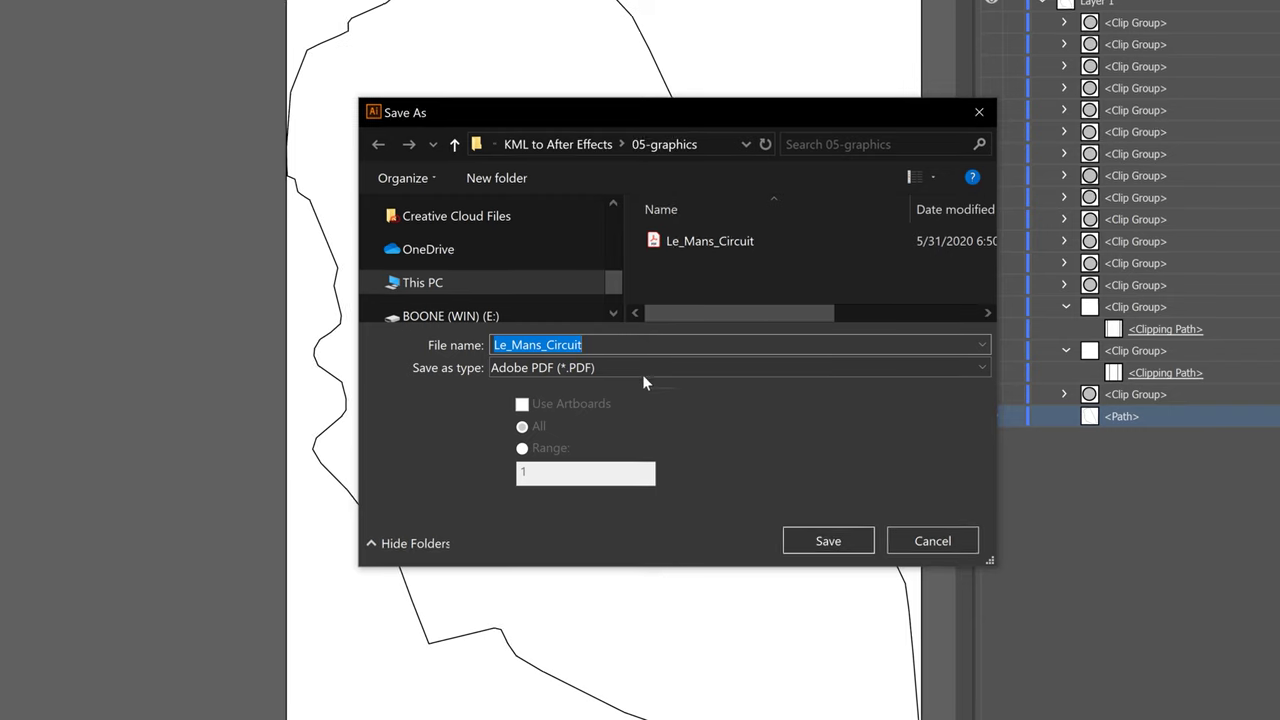
click(643, 372)
click(604, 388)
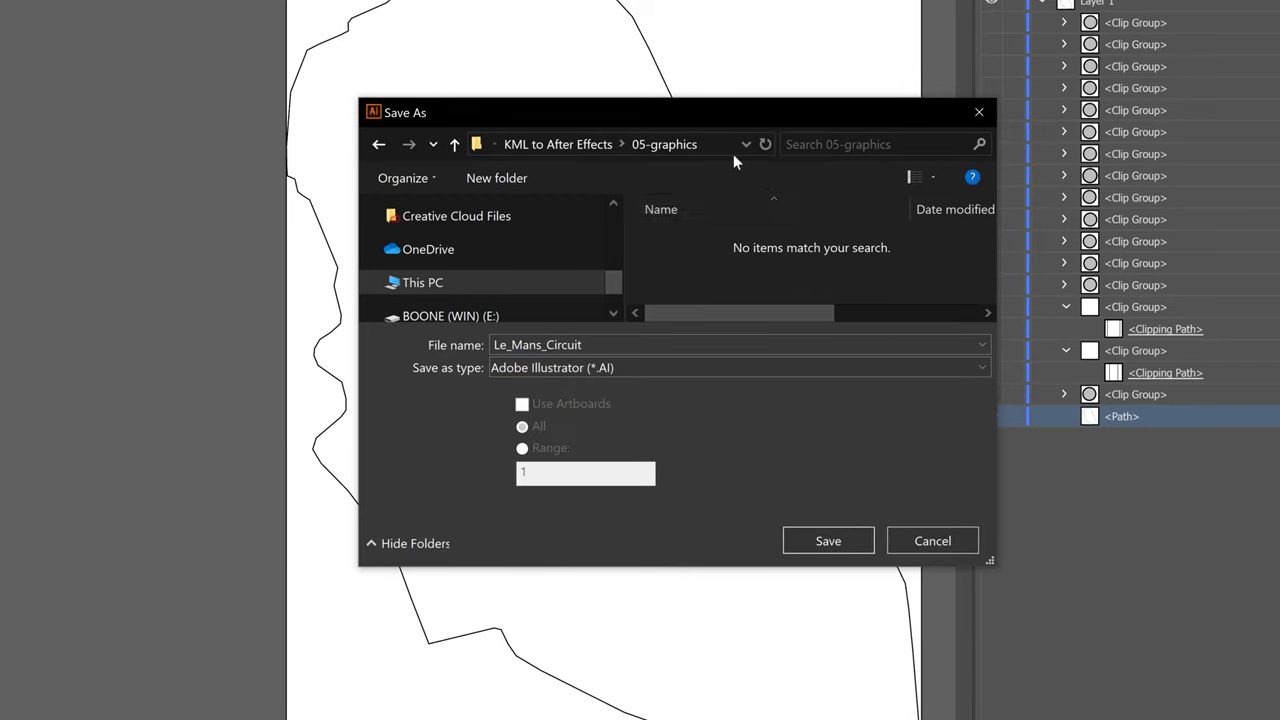
key(Return)
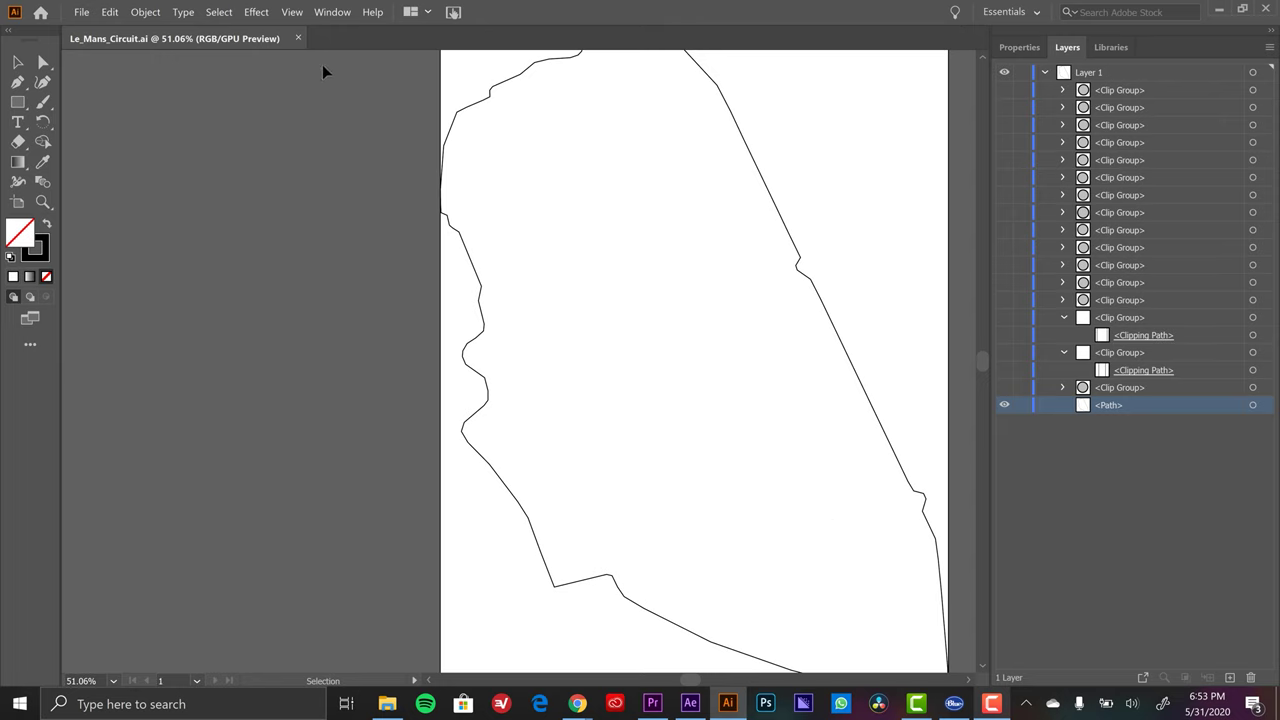
click(334, 12)
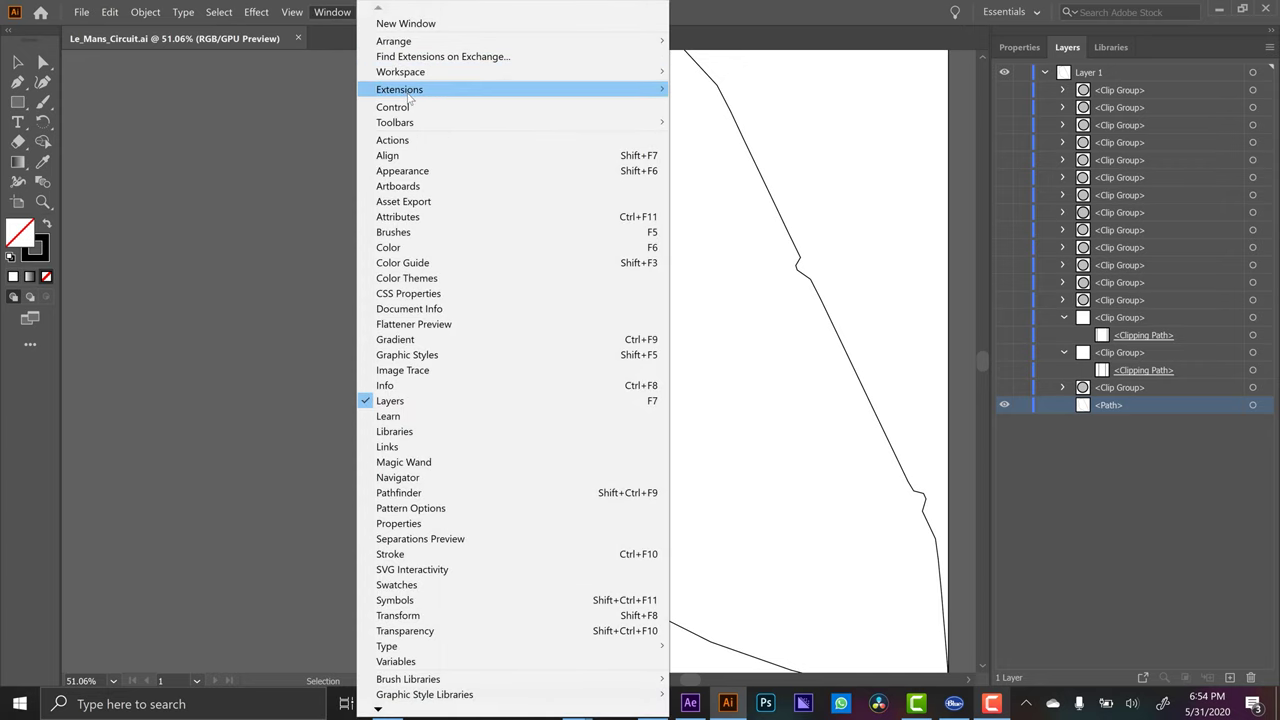
mouse_move(446, 94)
click(716, 137)
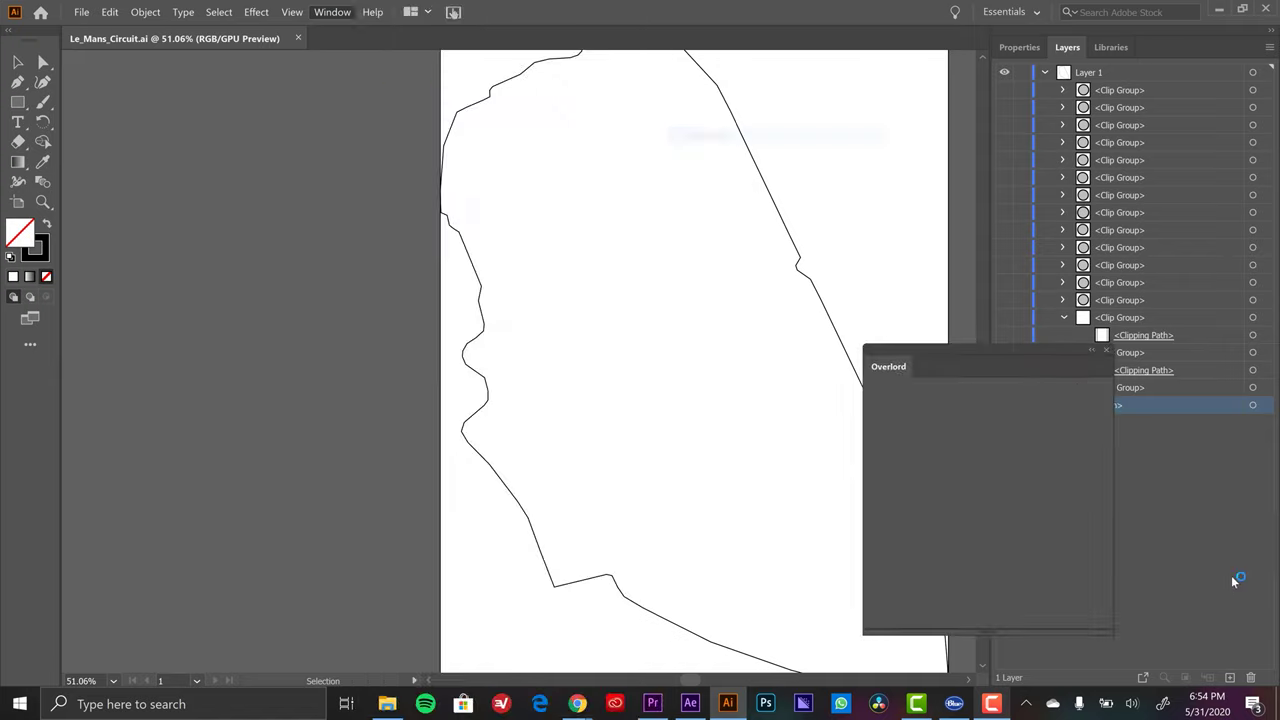
drag(1016, 350, 389, 268)
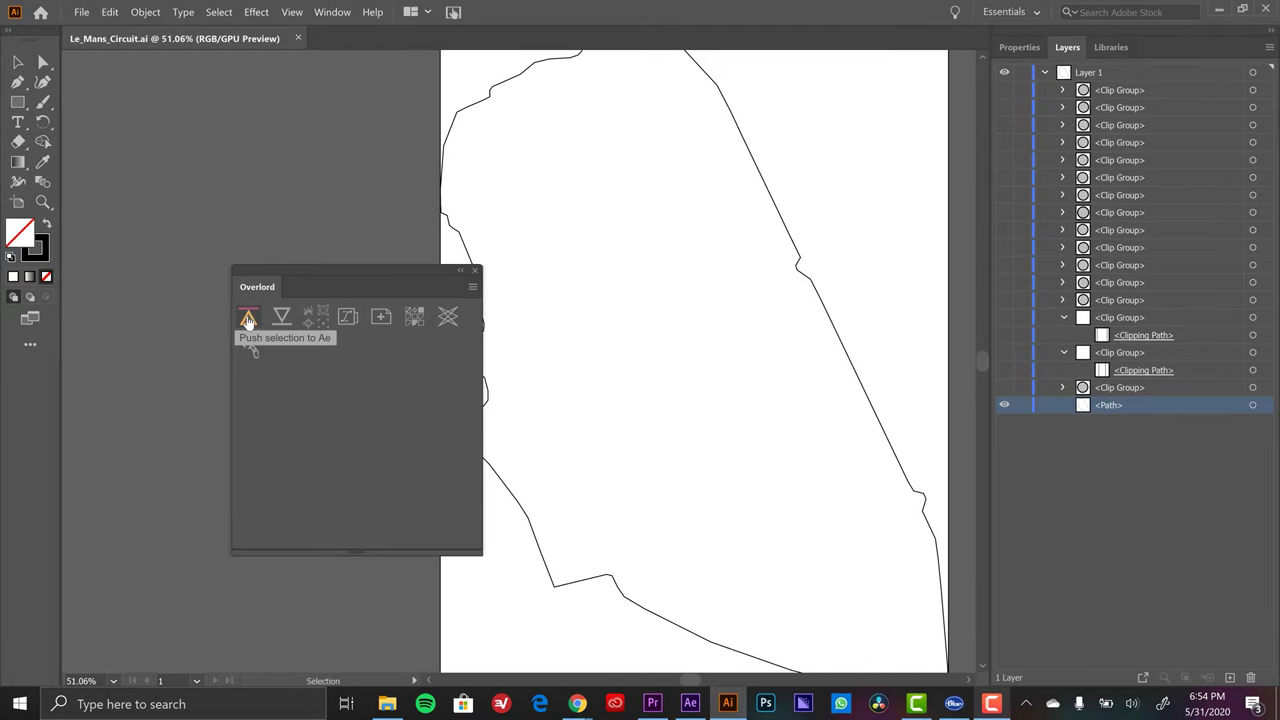
click(248, 318)
click(248, 318)
click(249, 317)
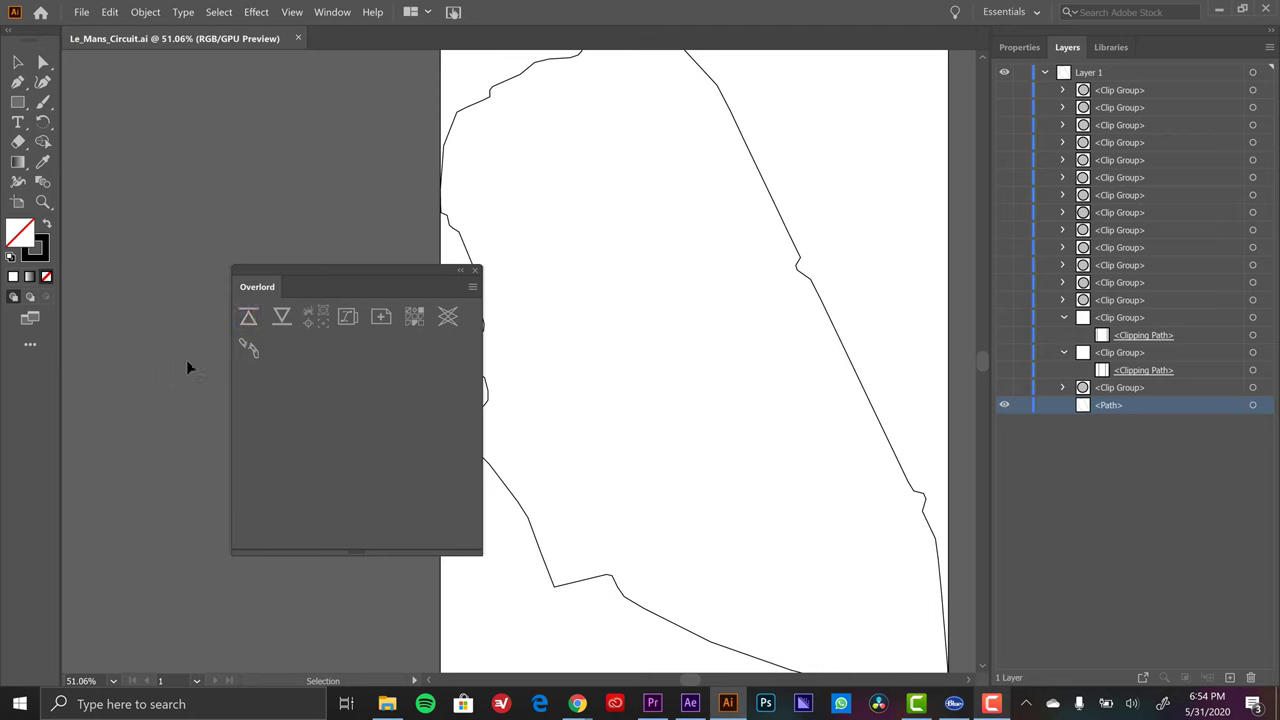
click(283, 317)
drag(428, 269, 394, 319)
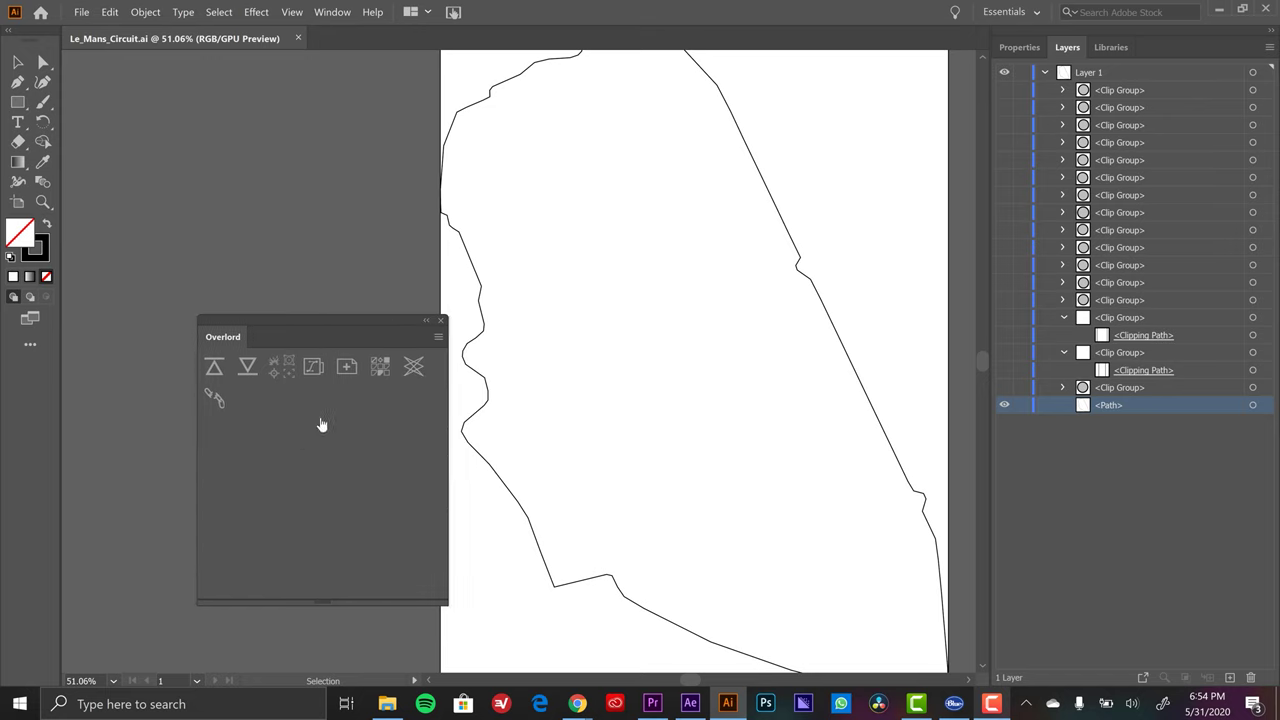
click(440, 321)
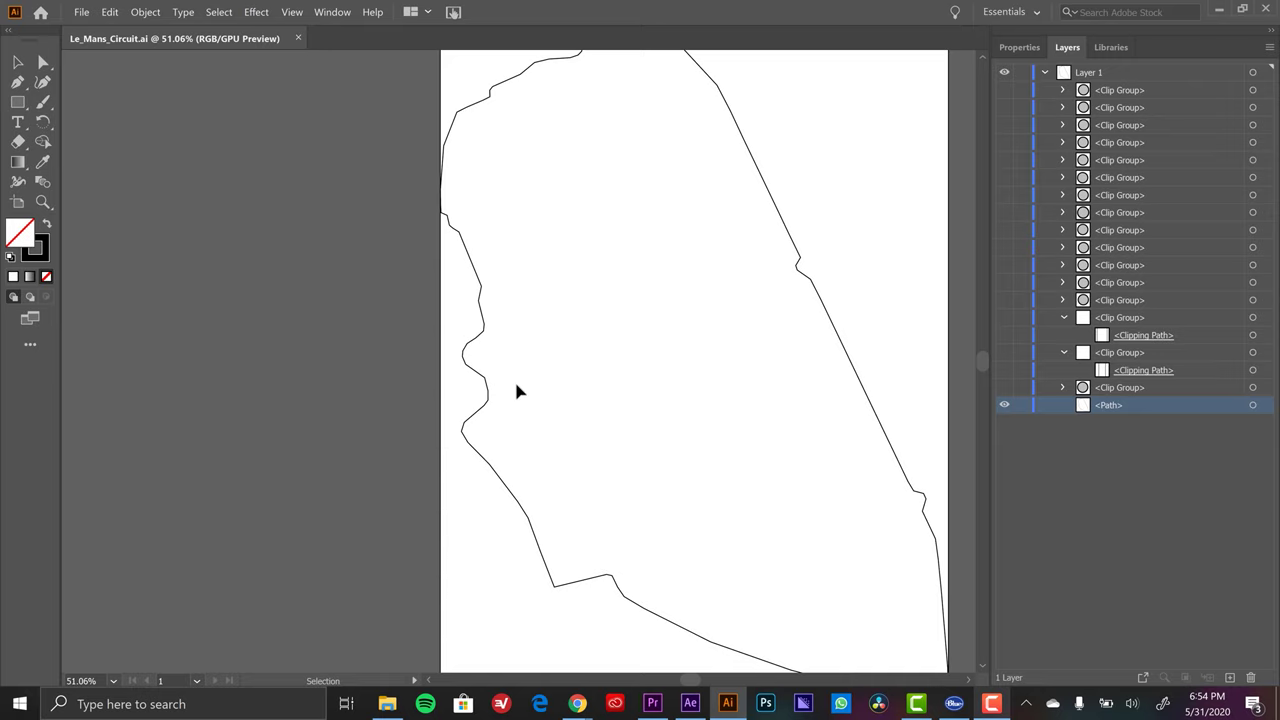
click(690, 703)
Import Le_Mans_Circuit.ai into the Project panel and drag it into the composition timeline.
drag(652, 352, 175, 360)
drag(102, 284, 102, 284)
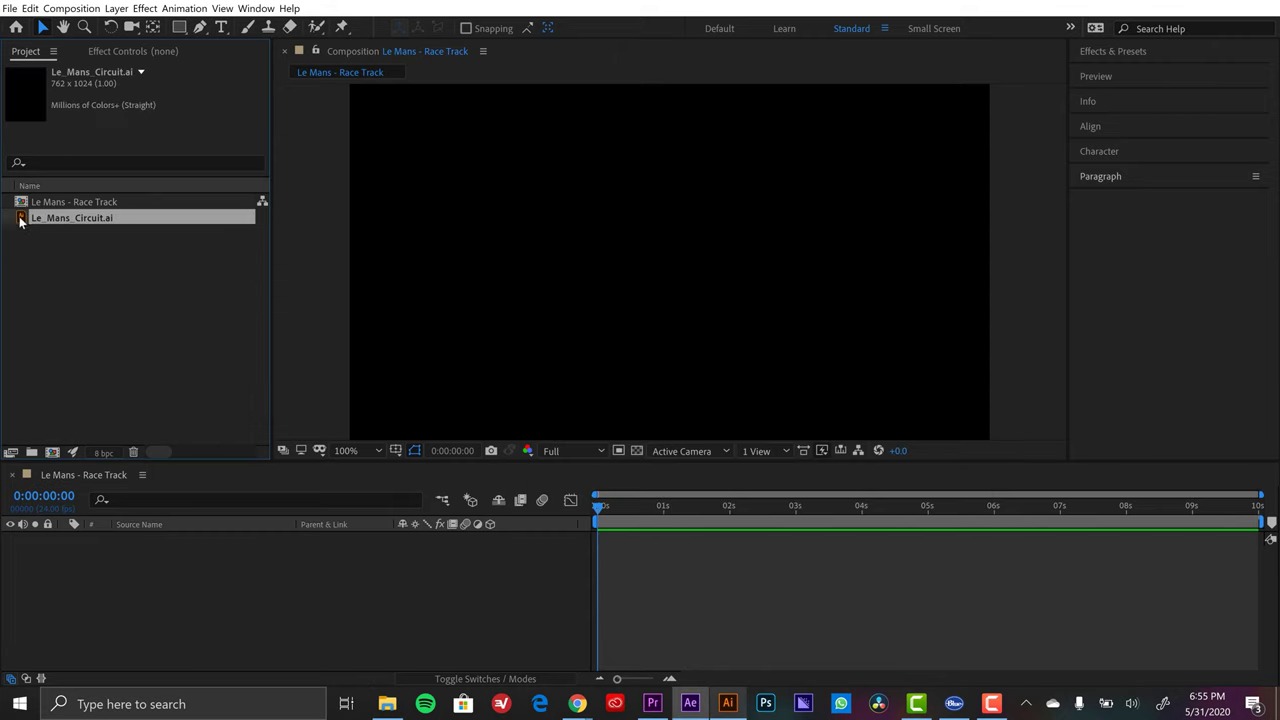
drag(20, 218, 174, 569)
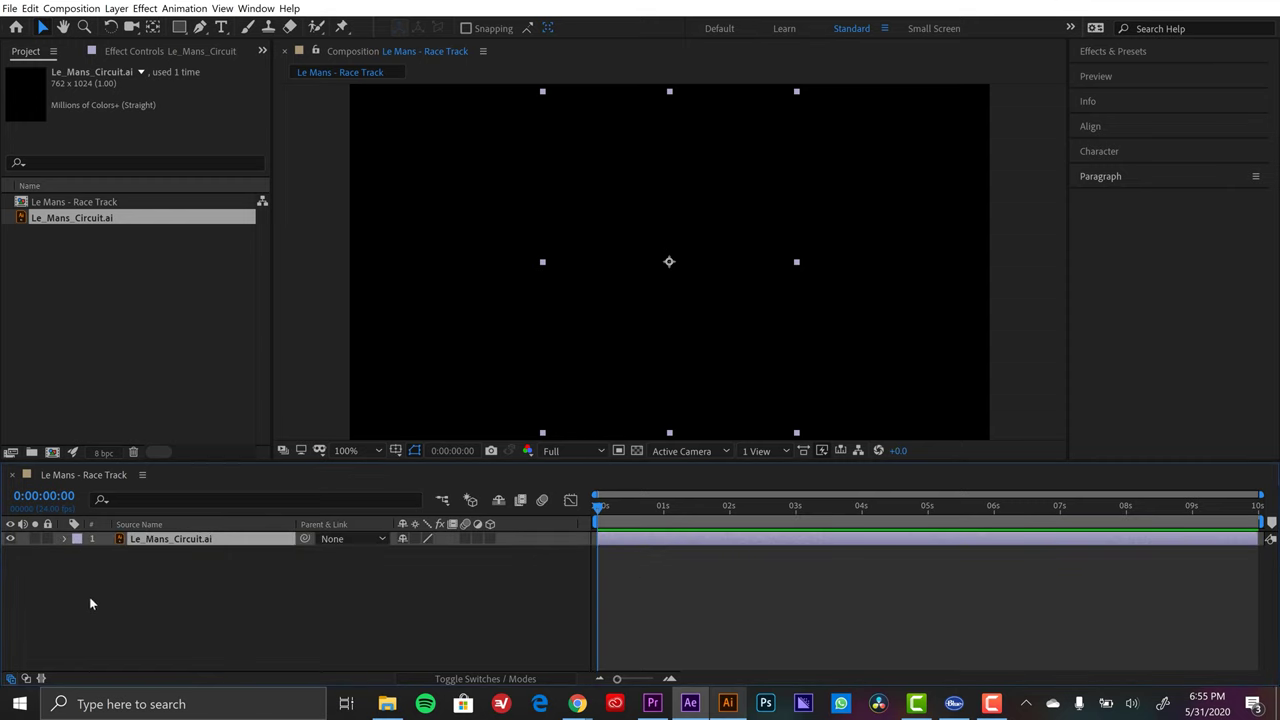
Show the transparency grid, return the view to 100% and recentre the circuit, then select its layer.
click(637, 451)
key(period)
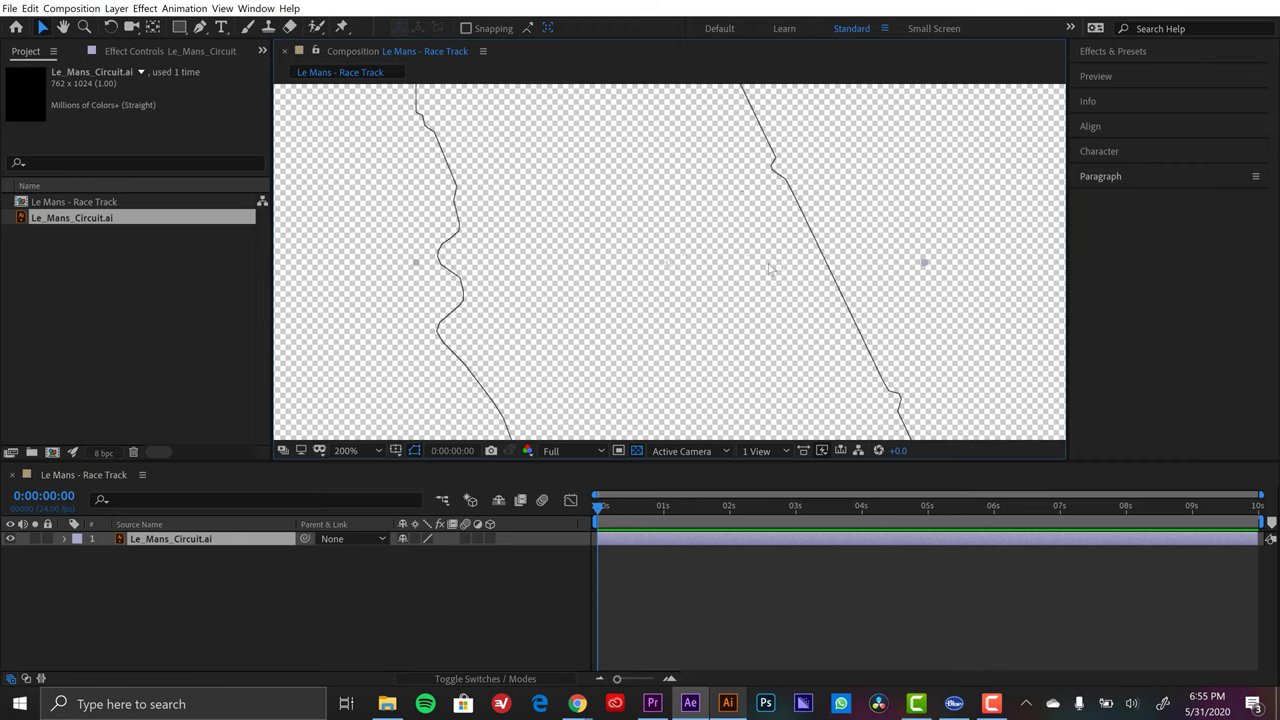
drag(740, 191, 726, 318)
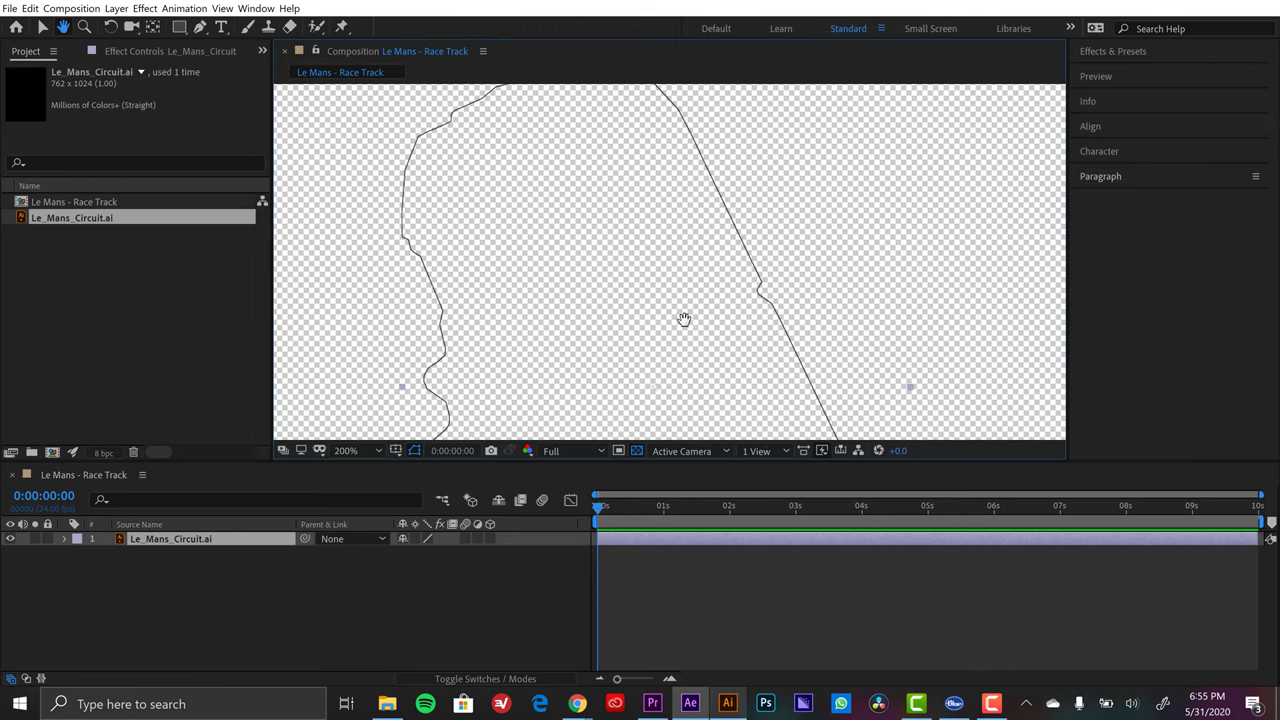
key(period)
key(comma)
key(comma)
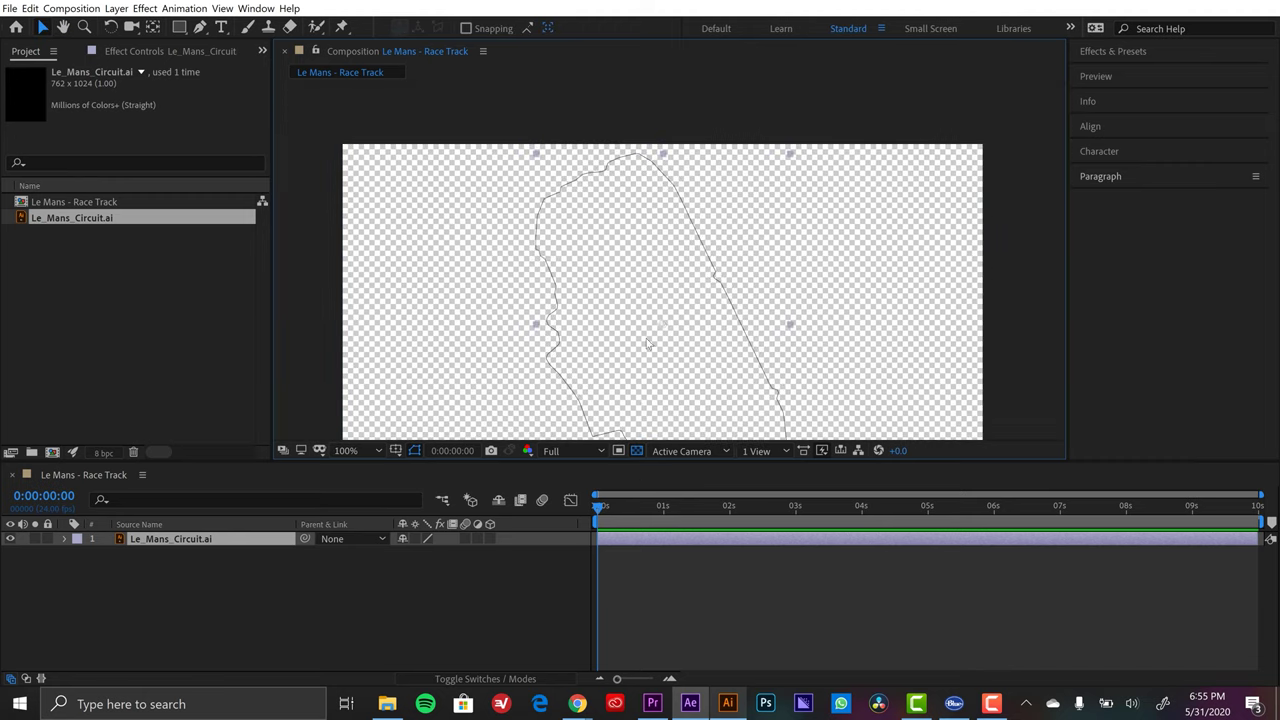
drag(644, 298, 649, 271)
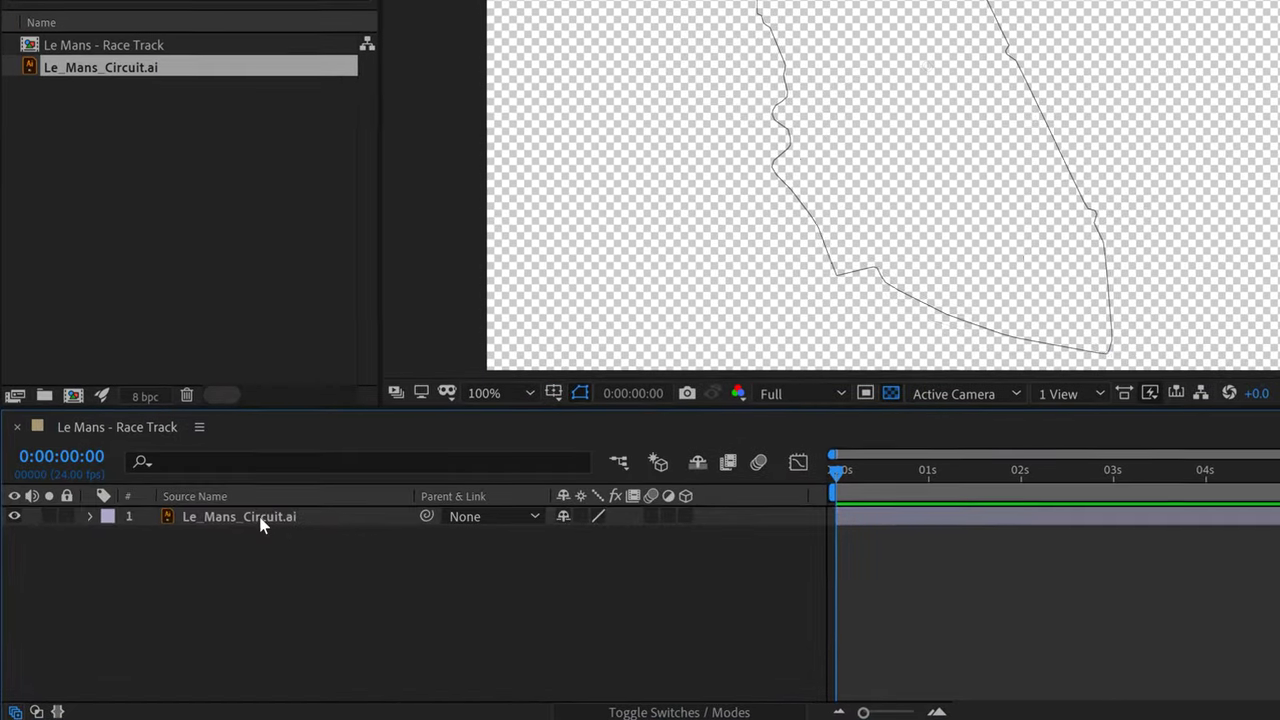
click(186, 541)
Convert the Le_Mans_Circuit.ai layer into a shape layer and delete the original Illustrator layer.
right_click(229, 521)
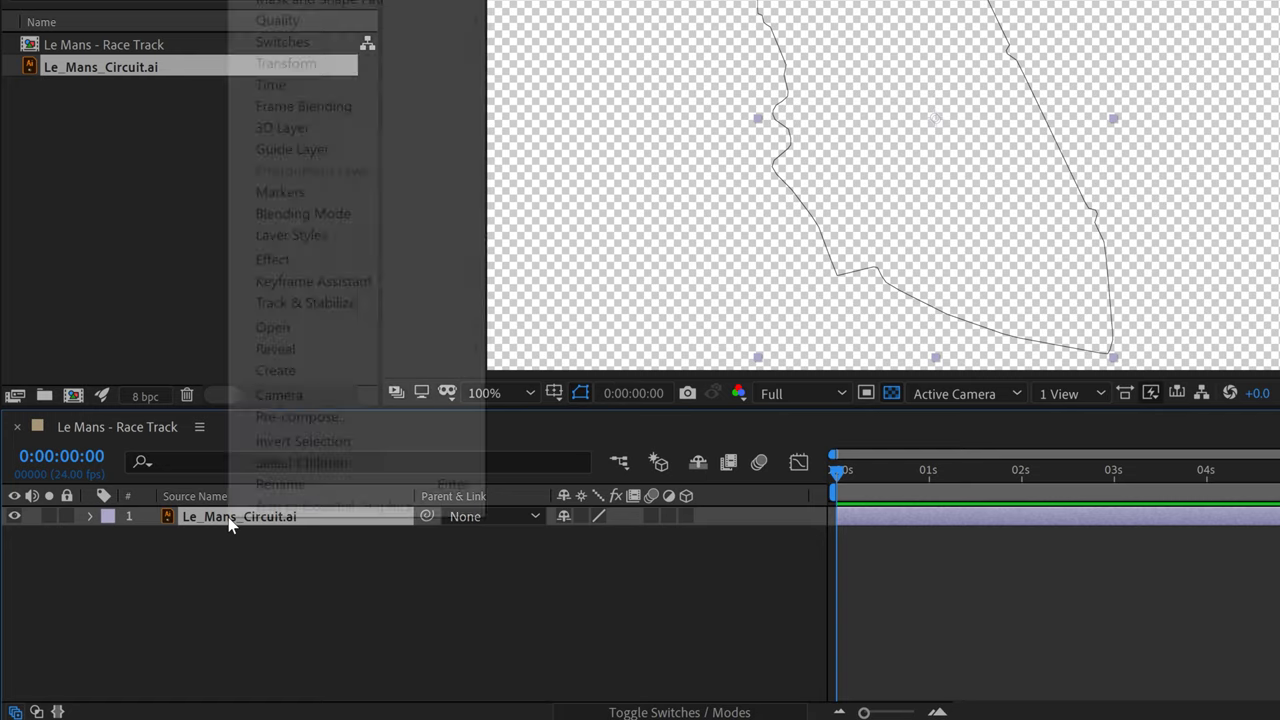
mouse_move(312, 378)
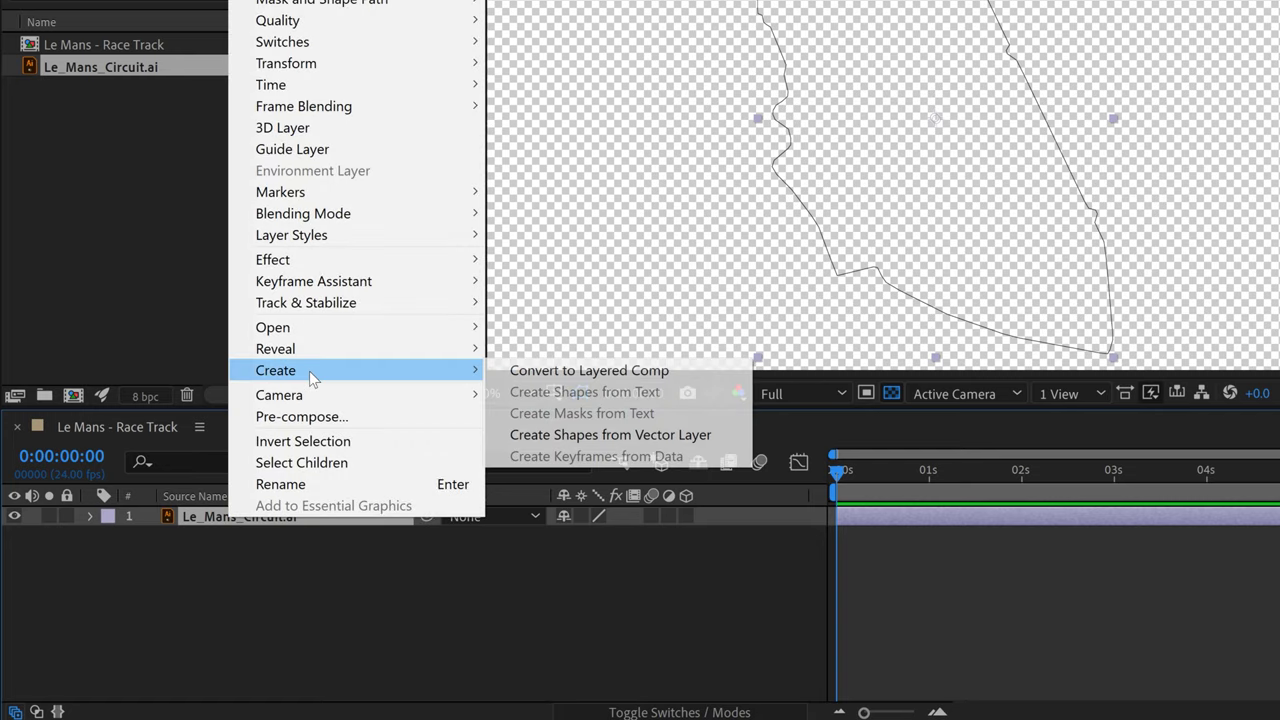
click(631, 444)
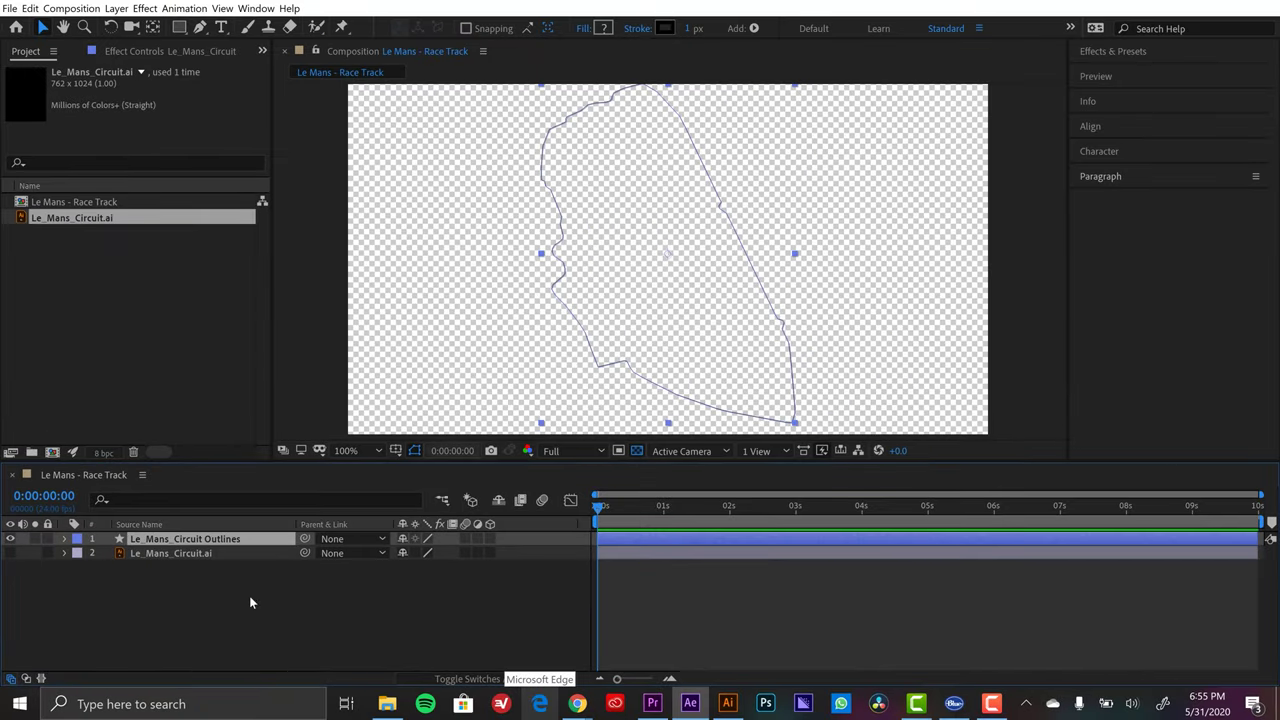
click(205, 553)
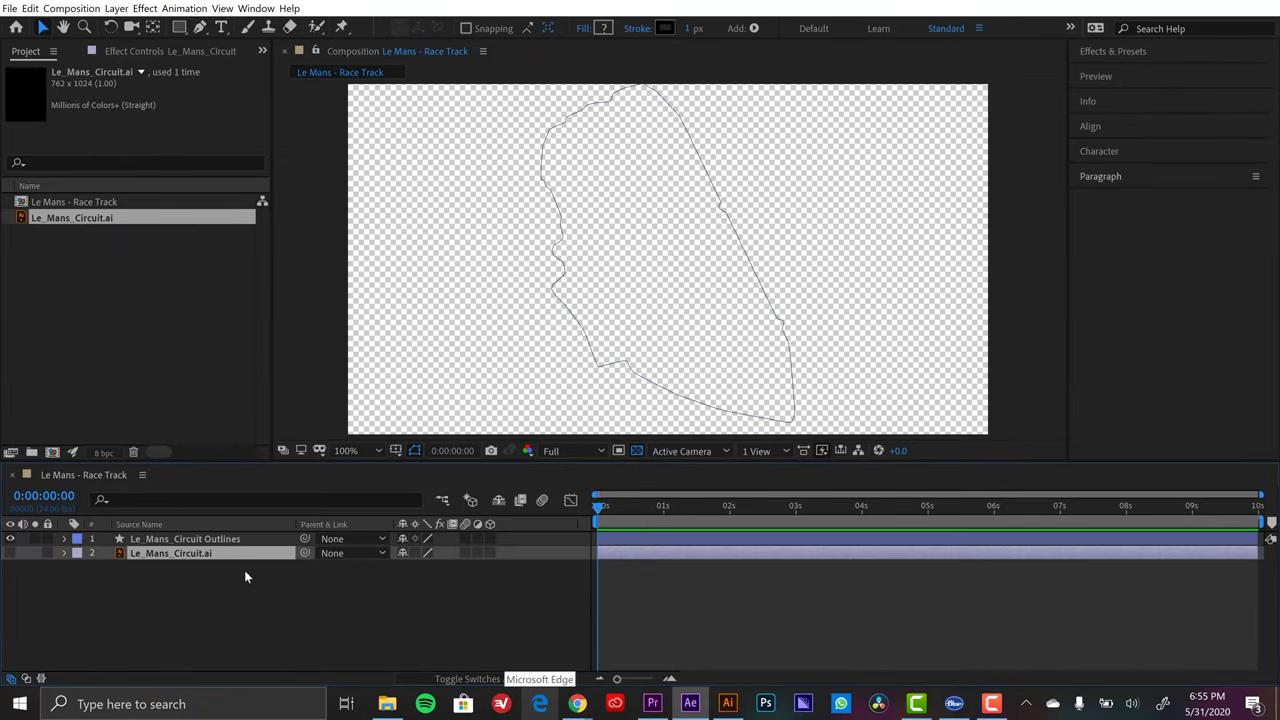
key(Delete)
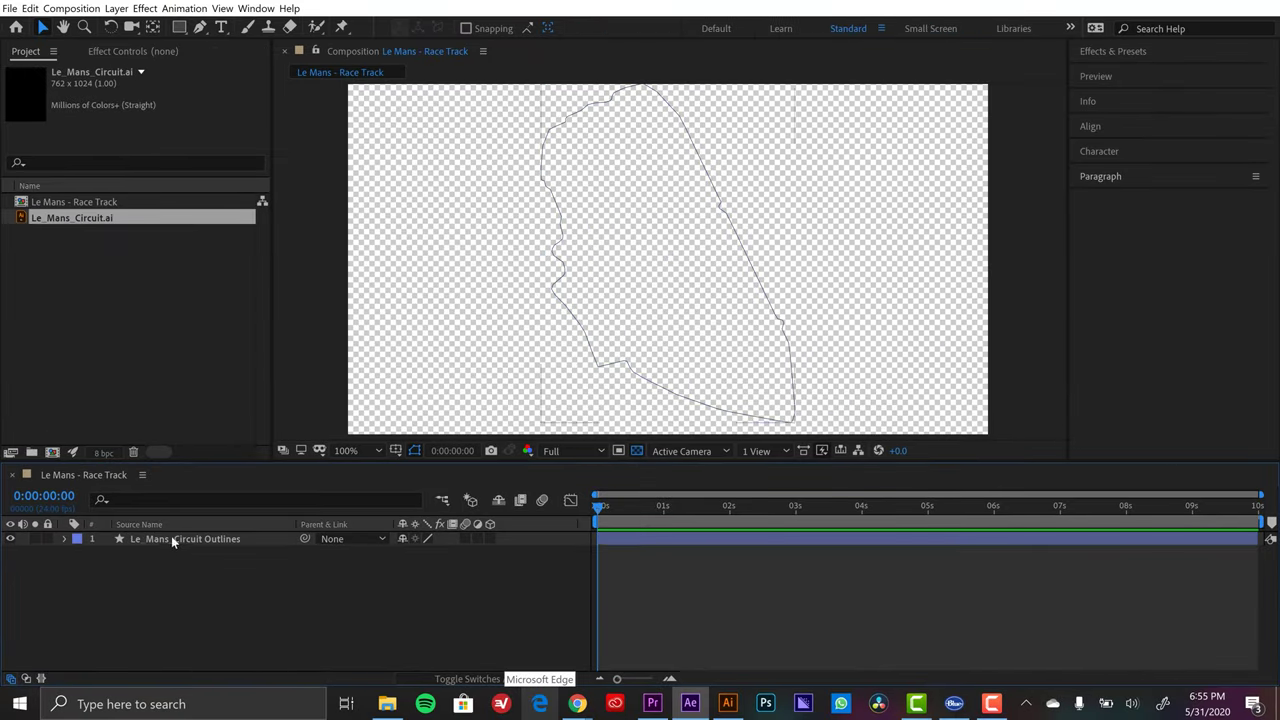
Rename the outlines shape layer to 'Le Mans - Race Track'.
click(207, 540)
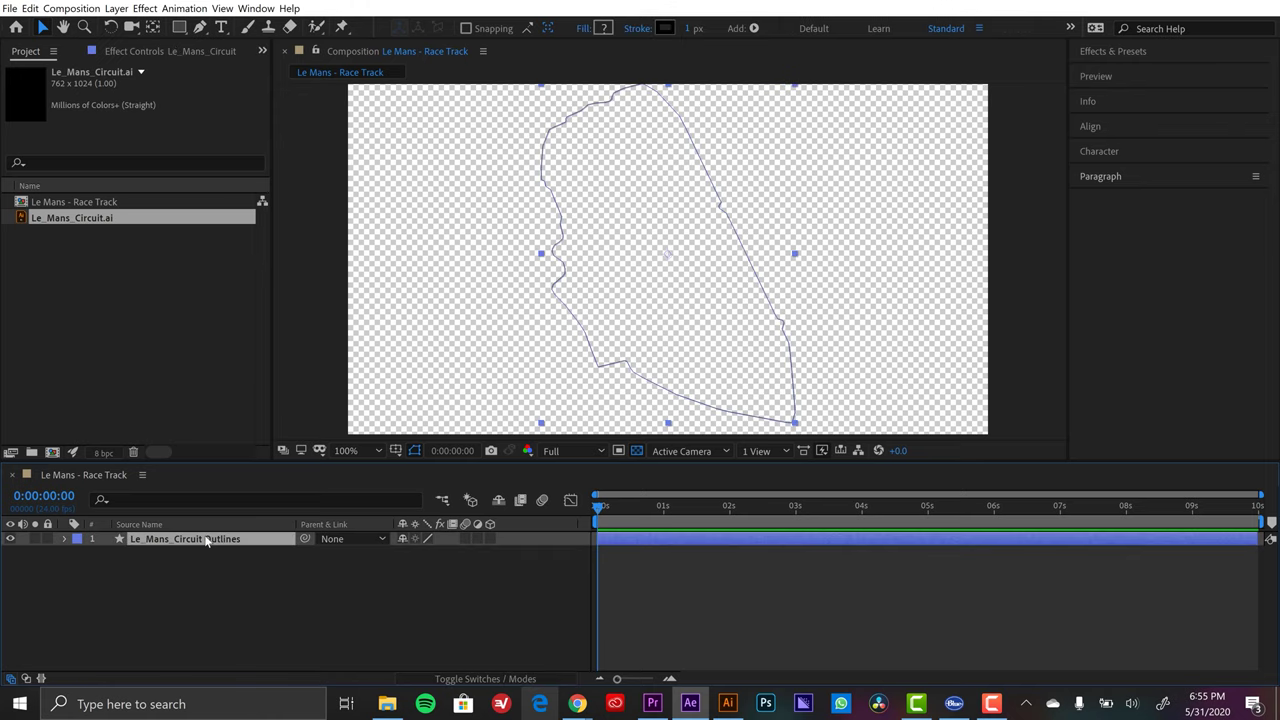
key(Return)
text(Le Mans - Race Track)
key(Return)
With the track layer selected, pan and zoom the Composition view to see its full outline.
scroll(678, 378, up, 2)
key(h)
drag(752, 263, 298, 553)
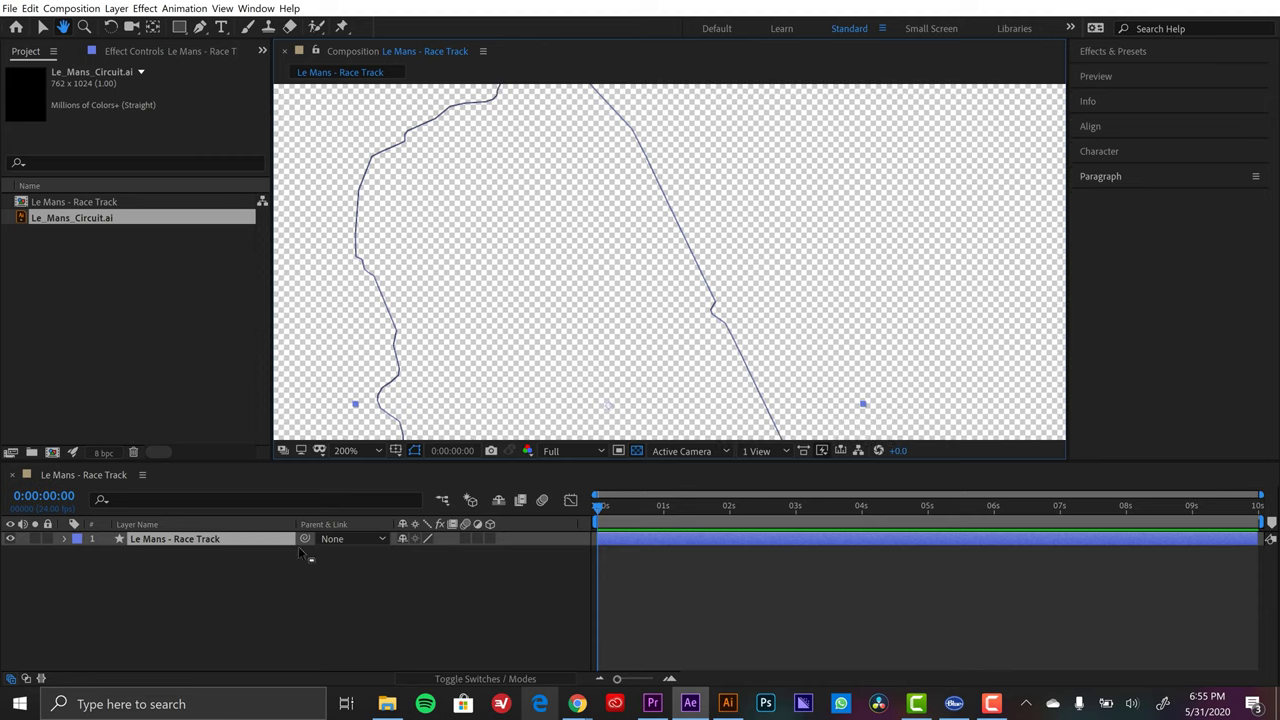
key(v)
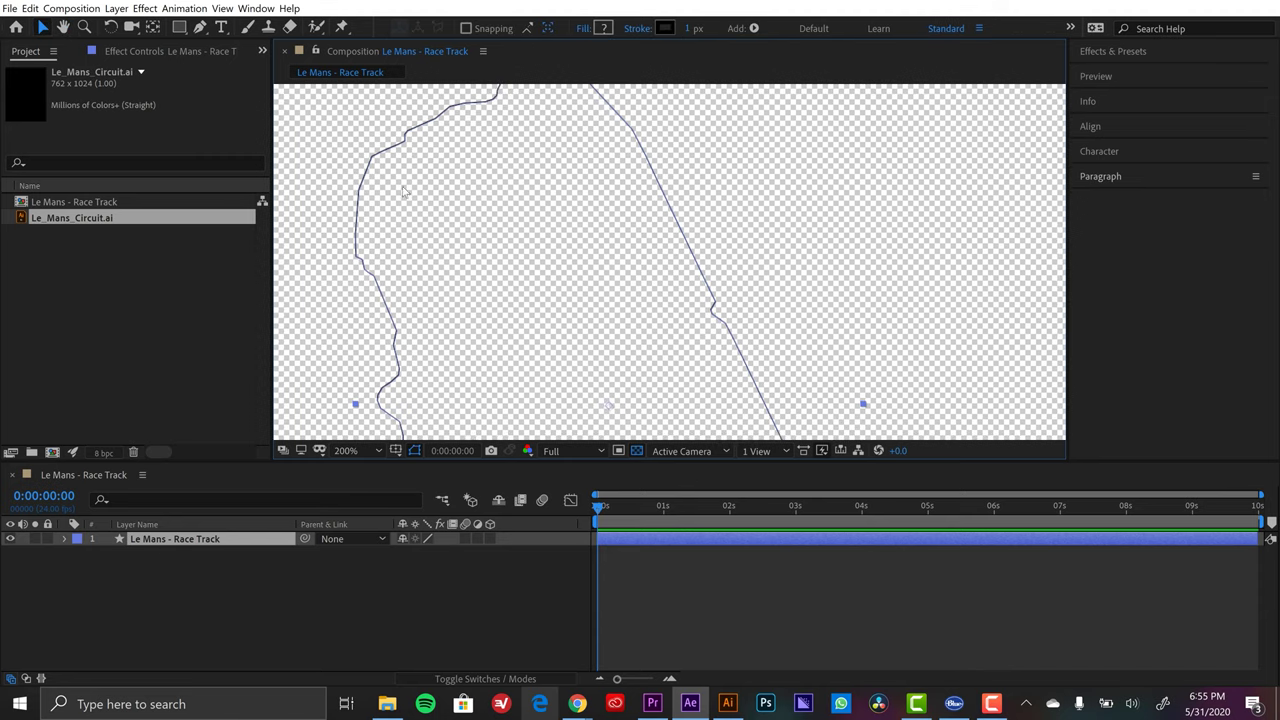
click(382, 289)
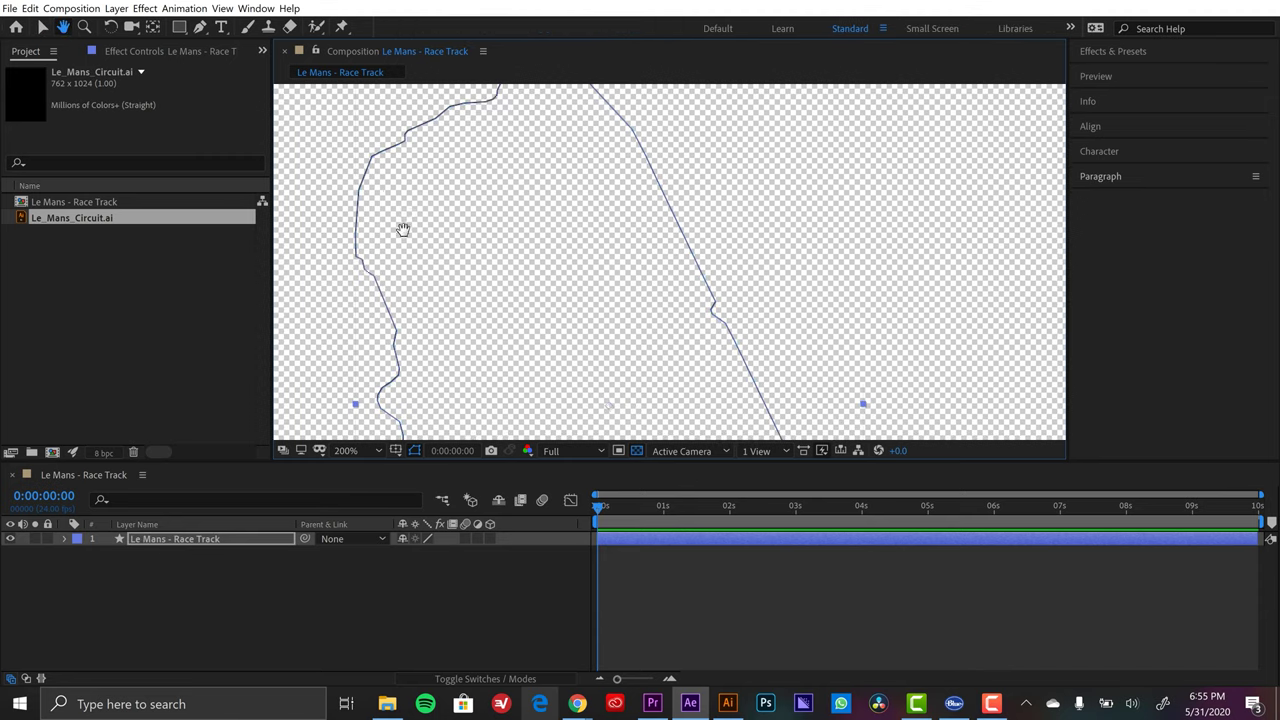
drag(403, 229, 491, 314)
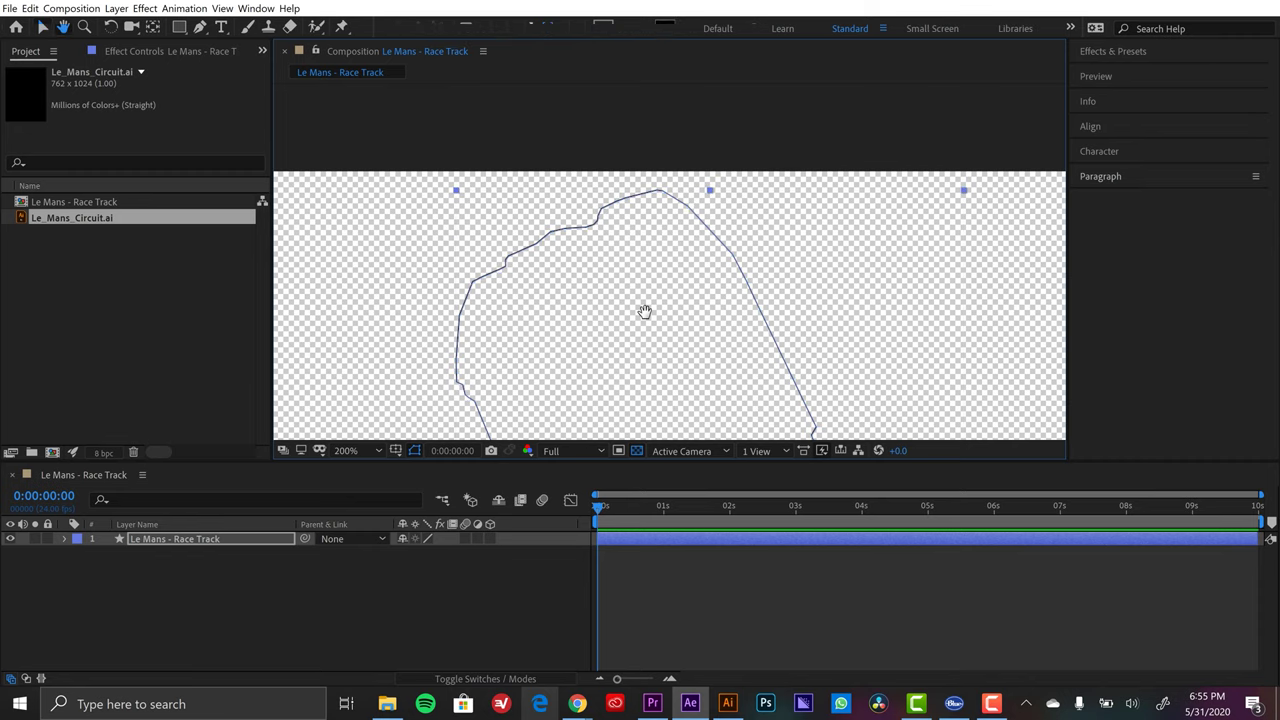
scroll(646, 309, up, 2)
scroll(686, 366, down, 4)
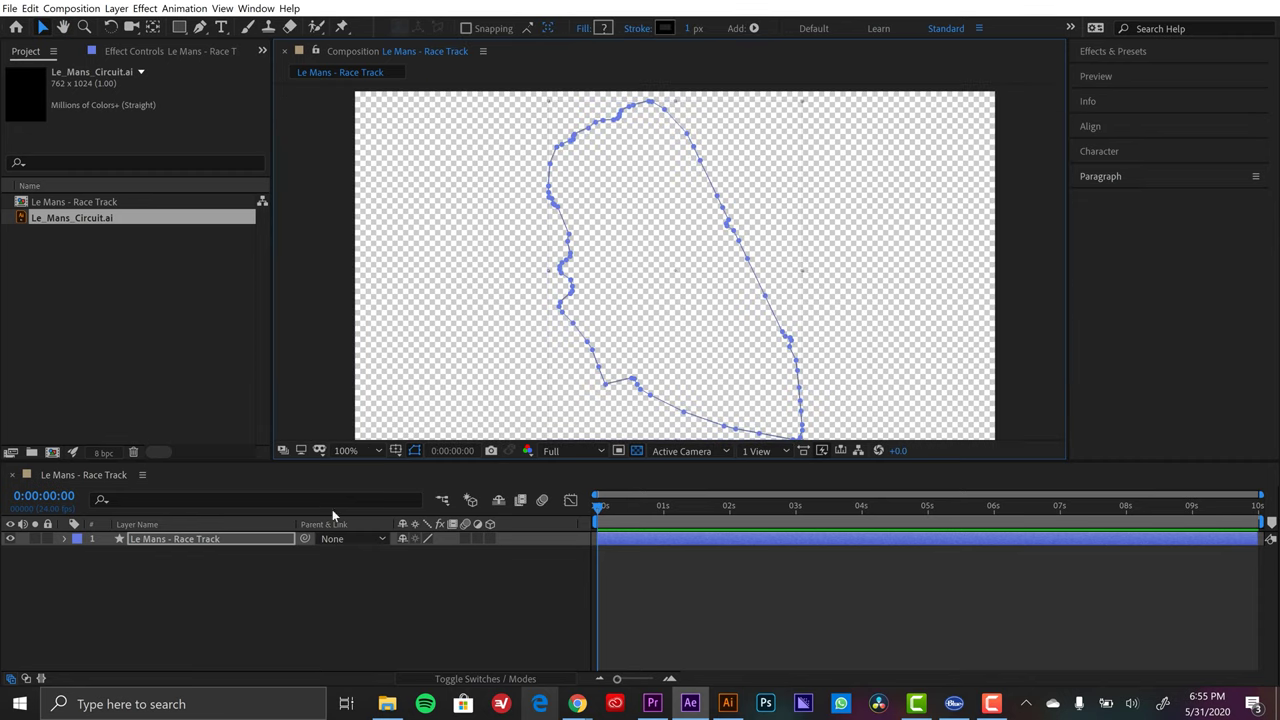
Give the track a white (FFFFFF) stroke with a 20 px width.
click(665, 28)
text(FFFFFF)
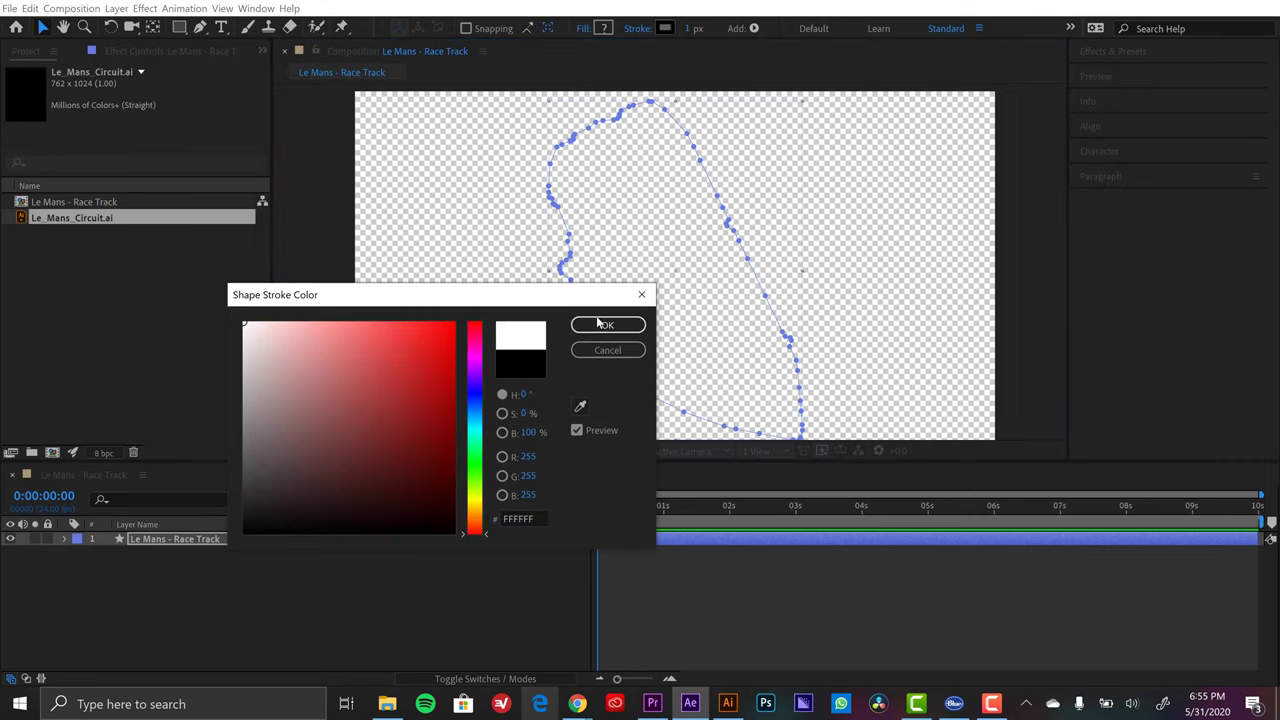
click(604, 324)
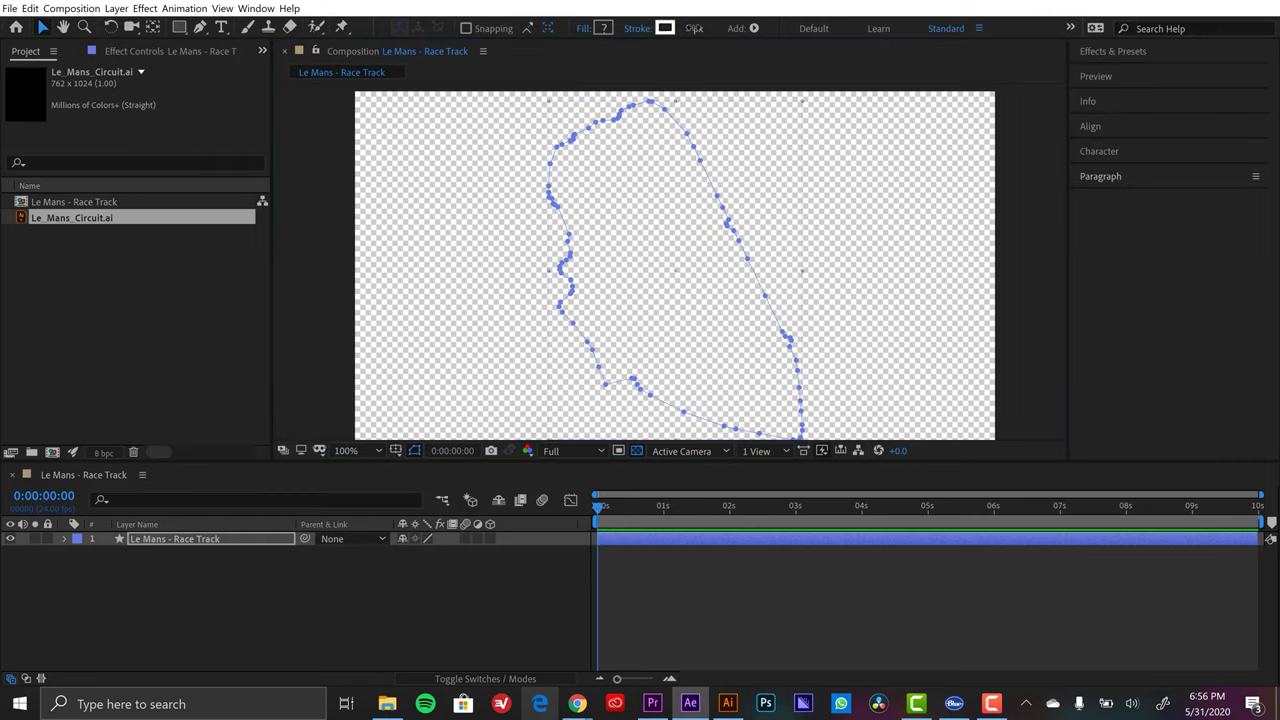
click(703, 28)
text(16)
key(Return)
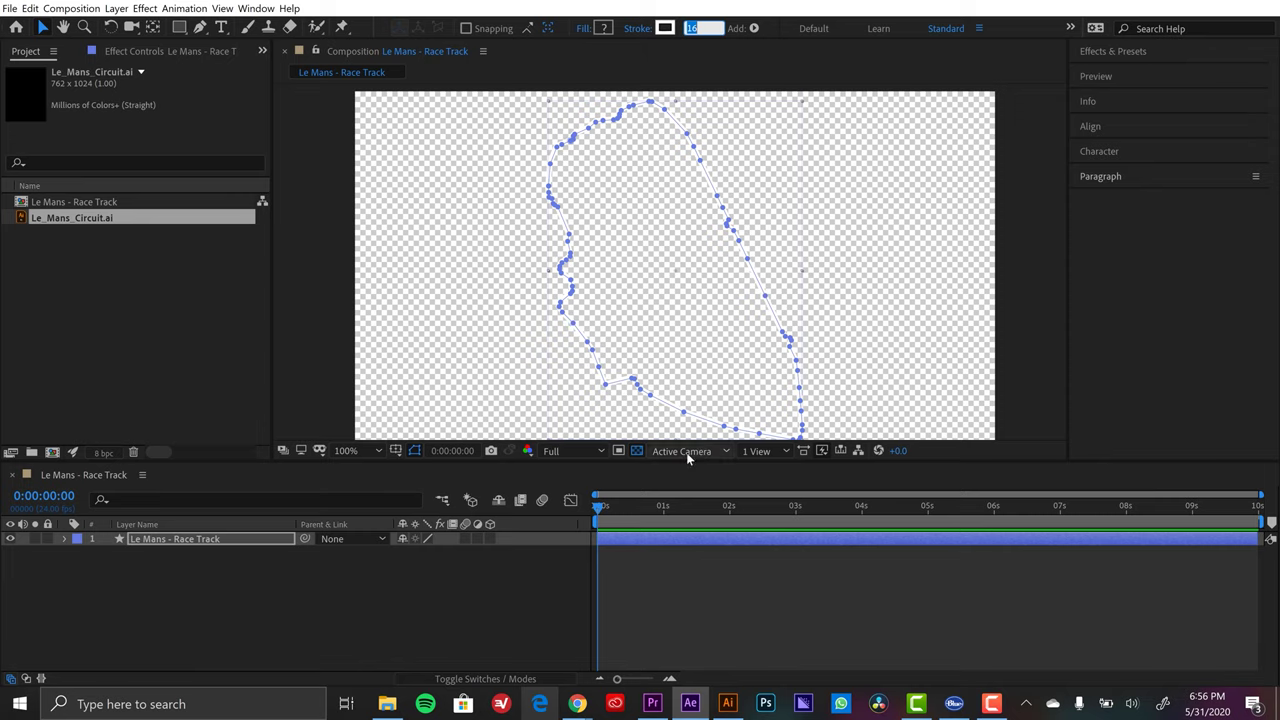
text(20)
key(Return)
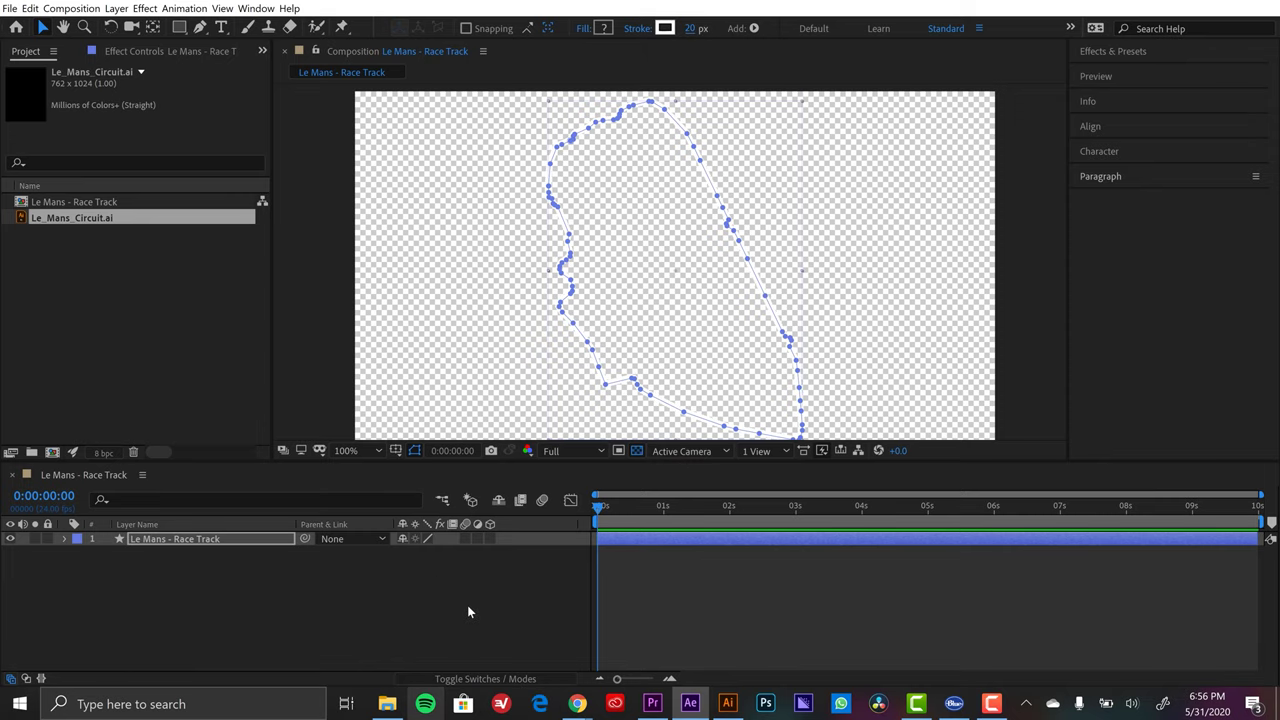
Deselect the layer, turn off the transparency grid so the track shows on black, and zoom out.
click(467, 605)
click(637, 450)
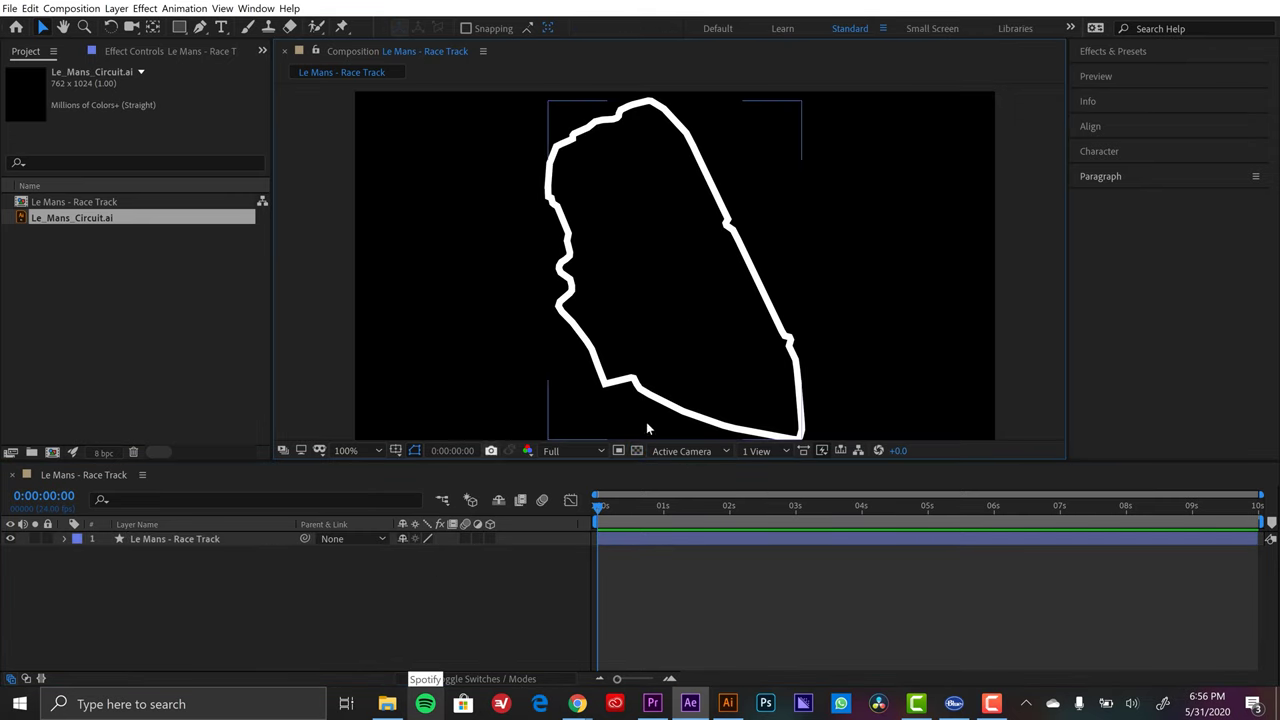
scroll(737, 343, down, 2)
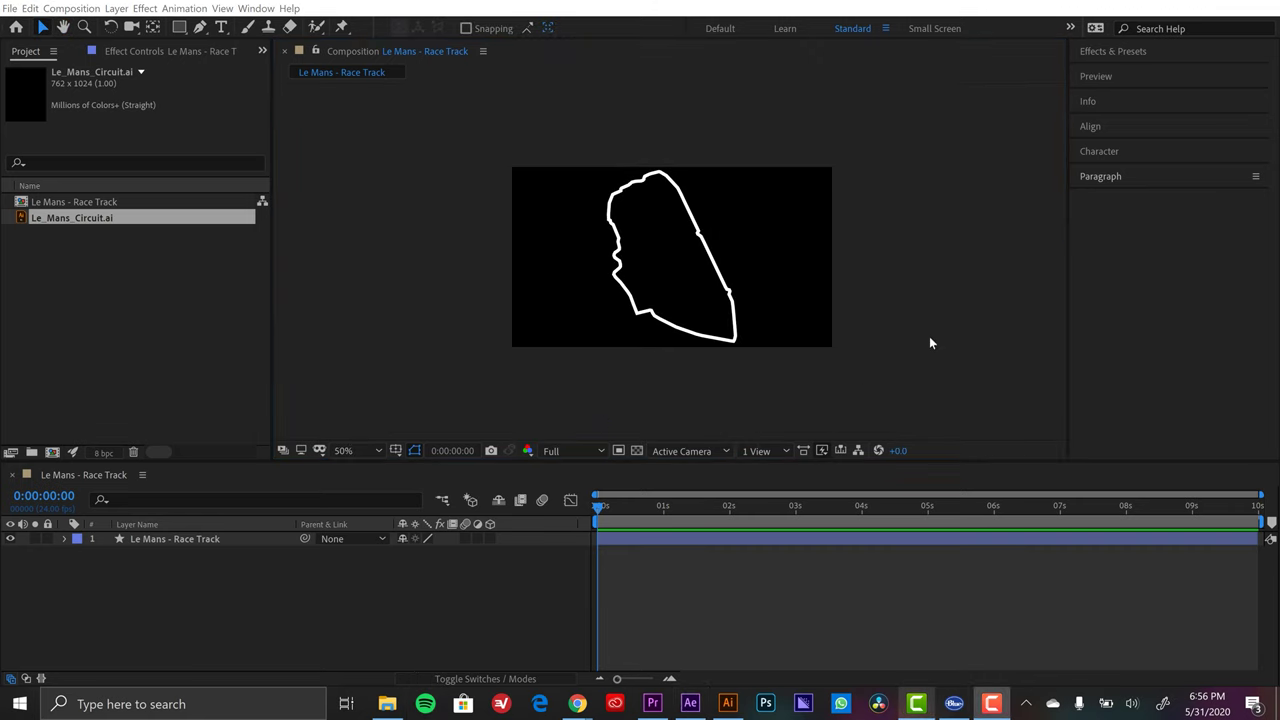
key(alt+Tab)
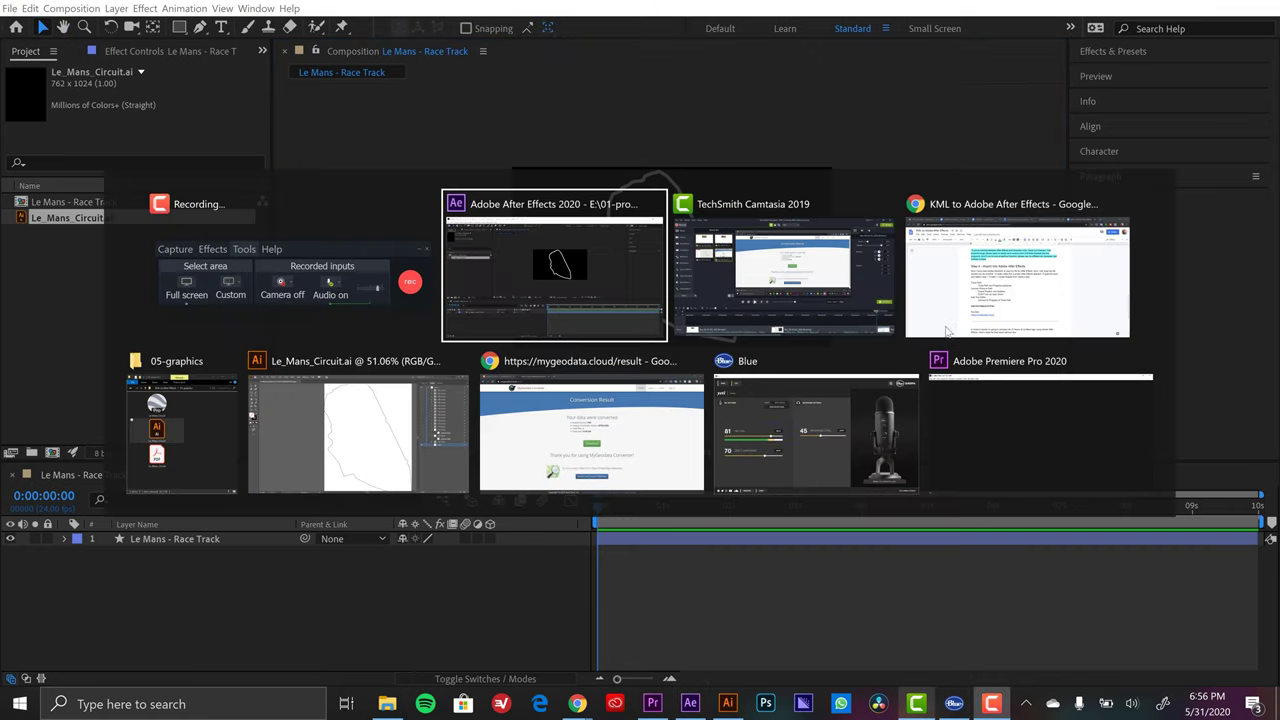
Push the selected circuit <Path> from Illustrator to After Effects with the Overlord extension.
click(315, 447)
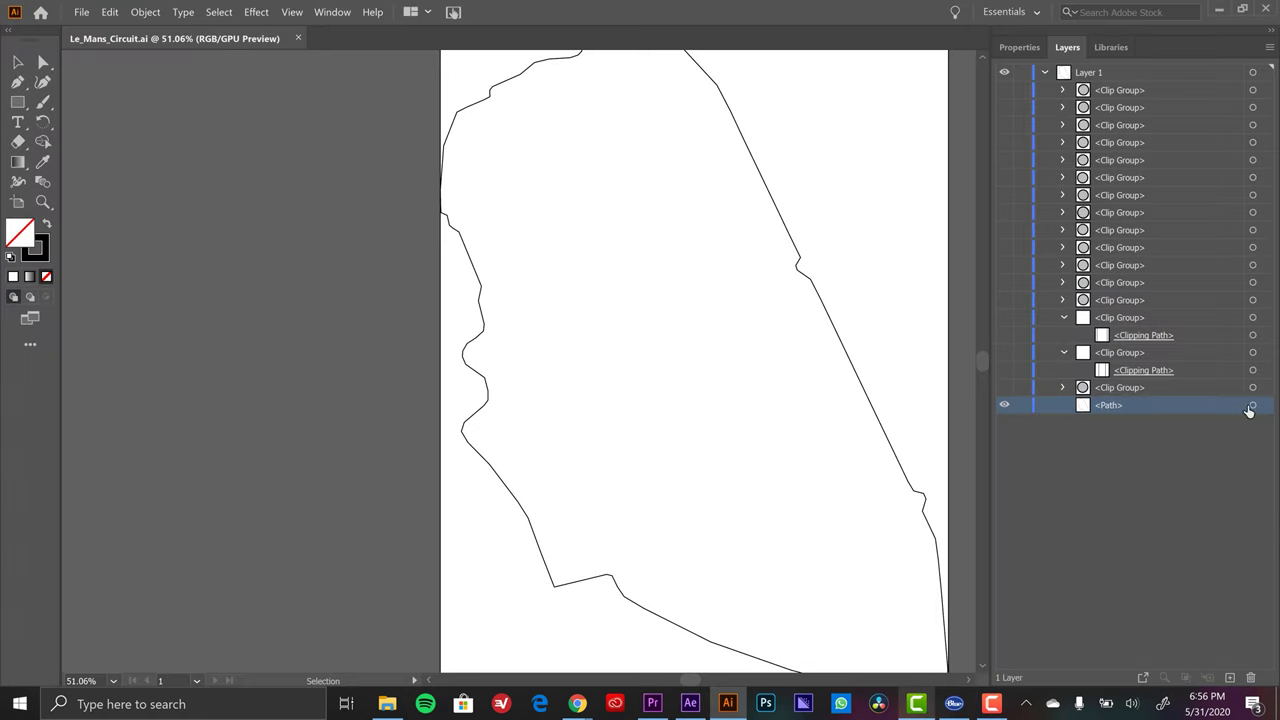
click(1252, 405)
click(333, 12)
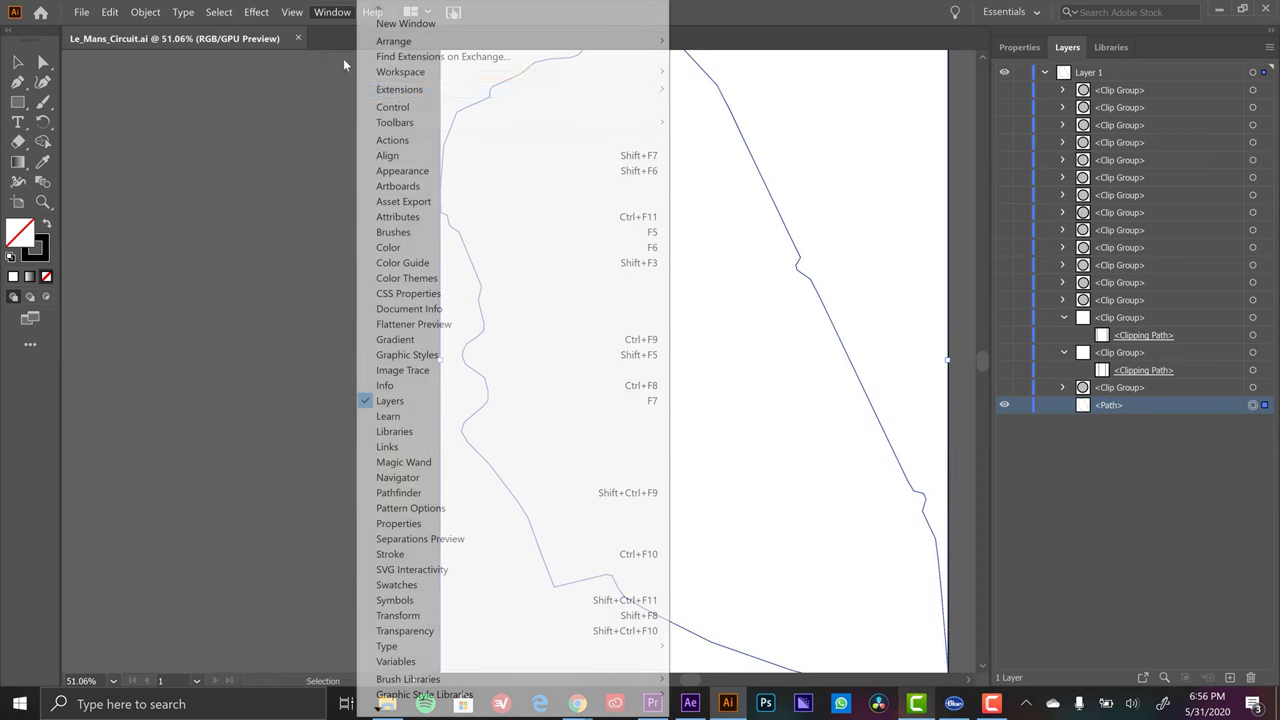
mouse_move(618, 95)
click(707, 134)
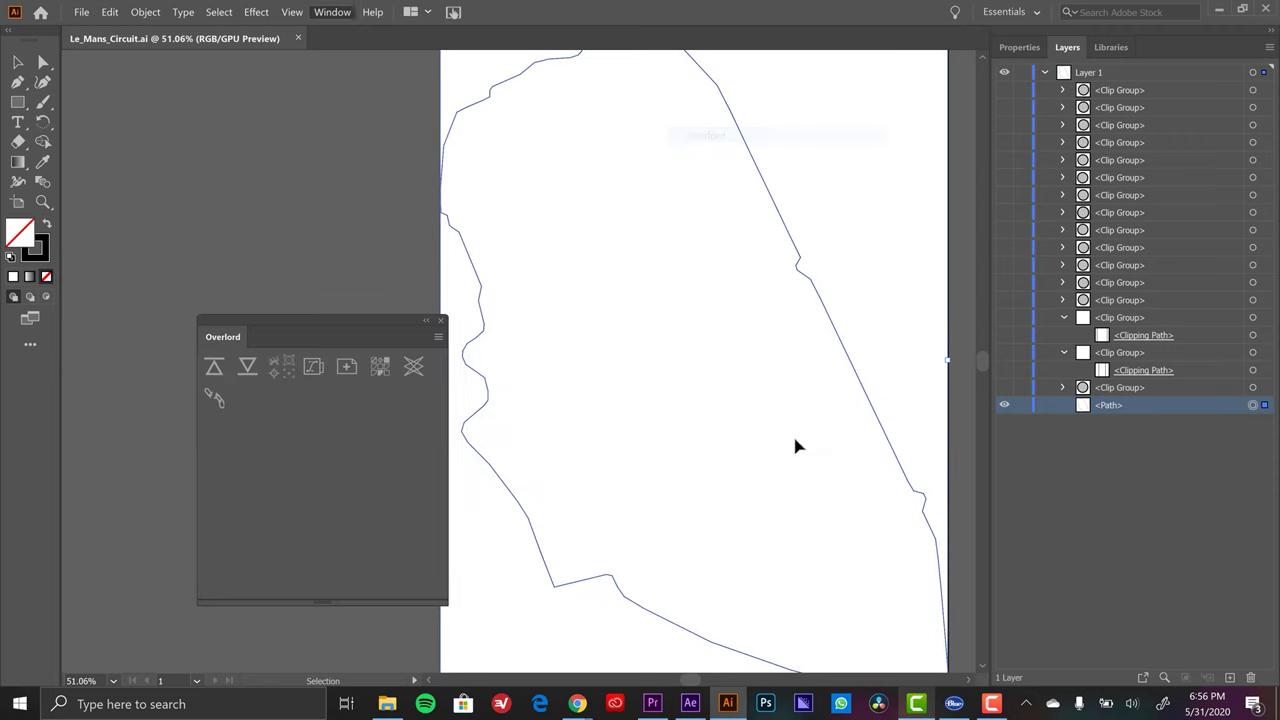
click(214, 370)
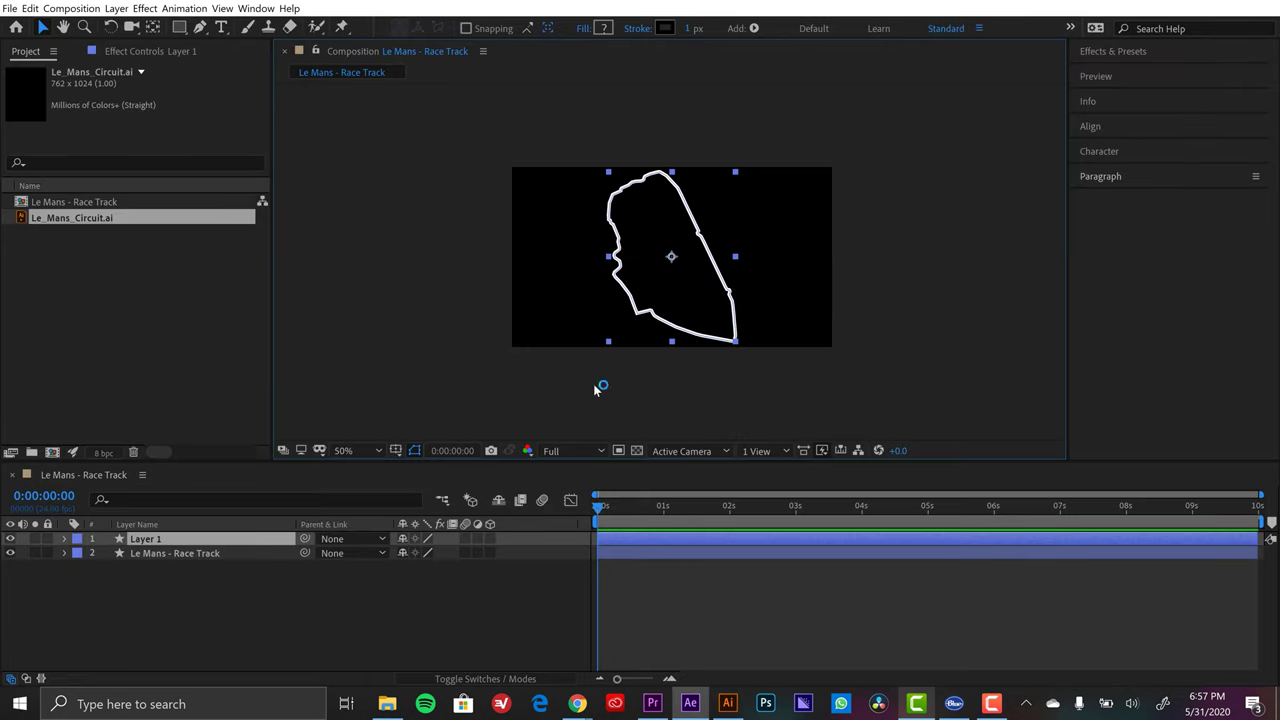
Hide the old track layer, rename Layer 1 to 'Le Mans - Race Track', and delete the old layer.
click(11, 554)
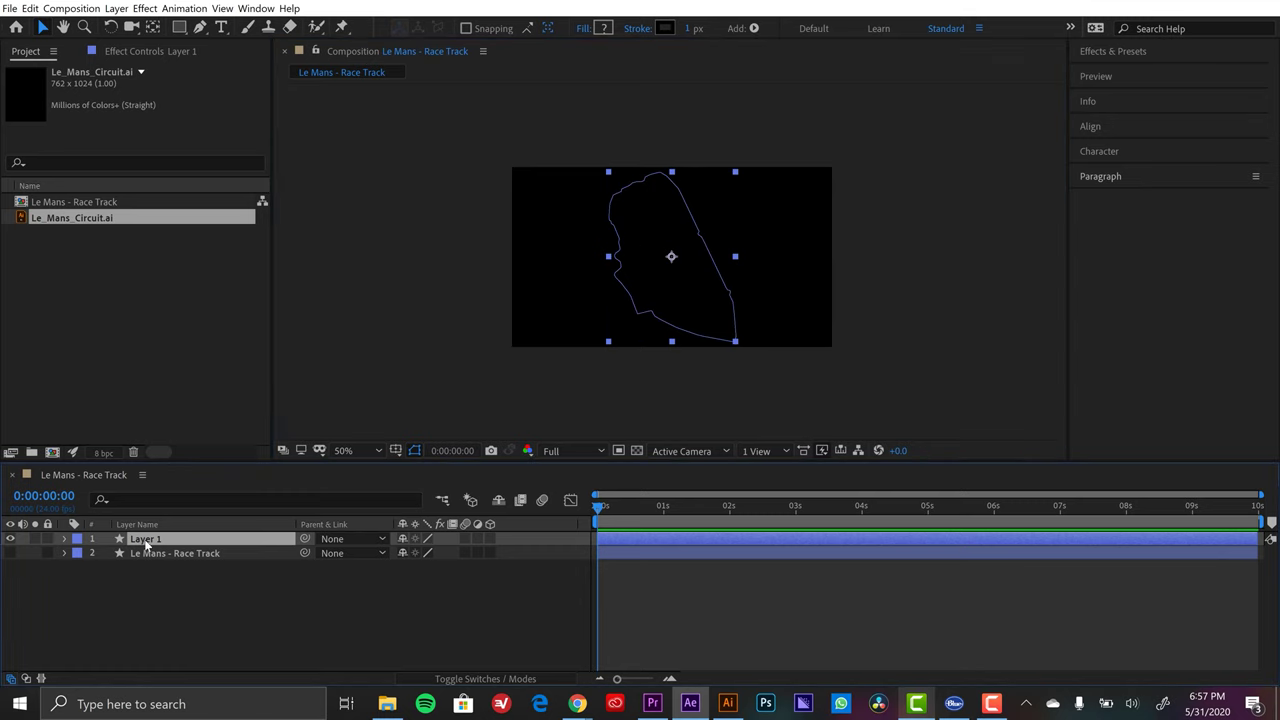
key(Return)
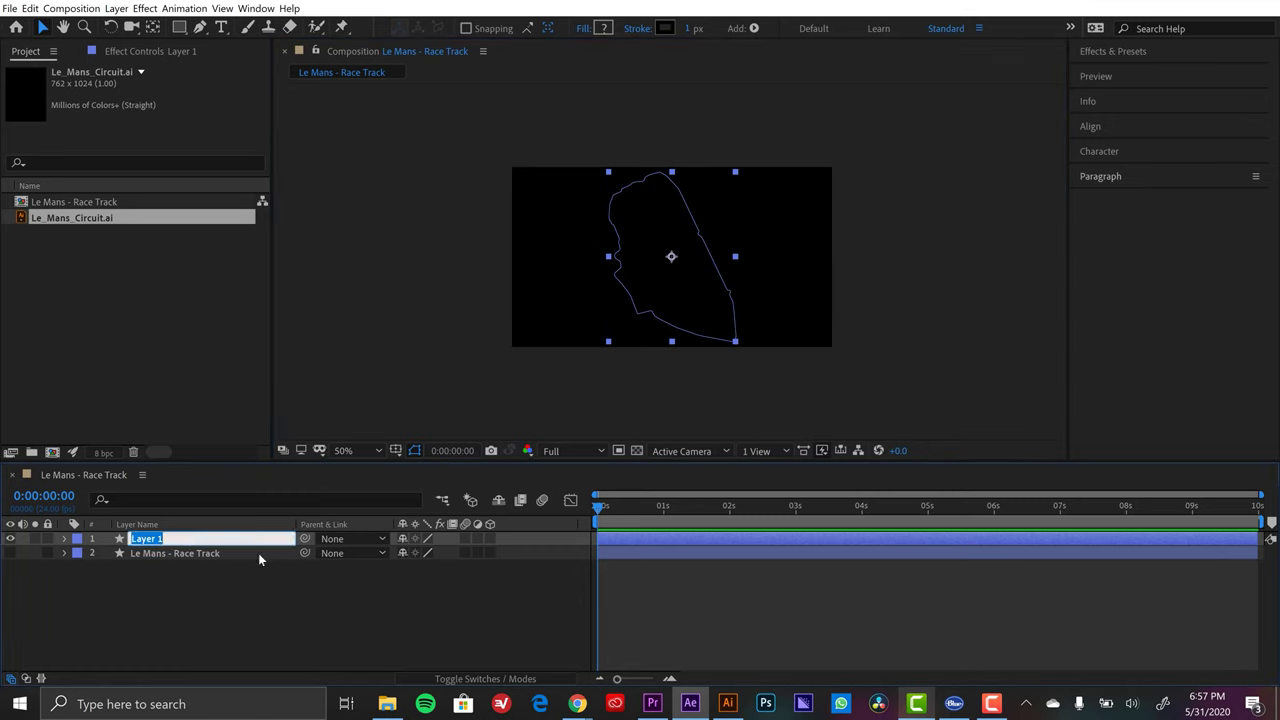
text(Le Mans - Race Track)
key(Return)
key(Delete)
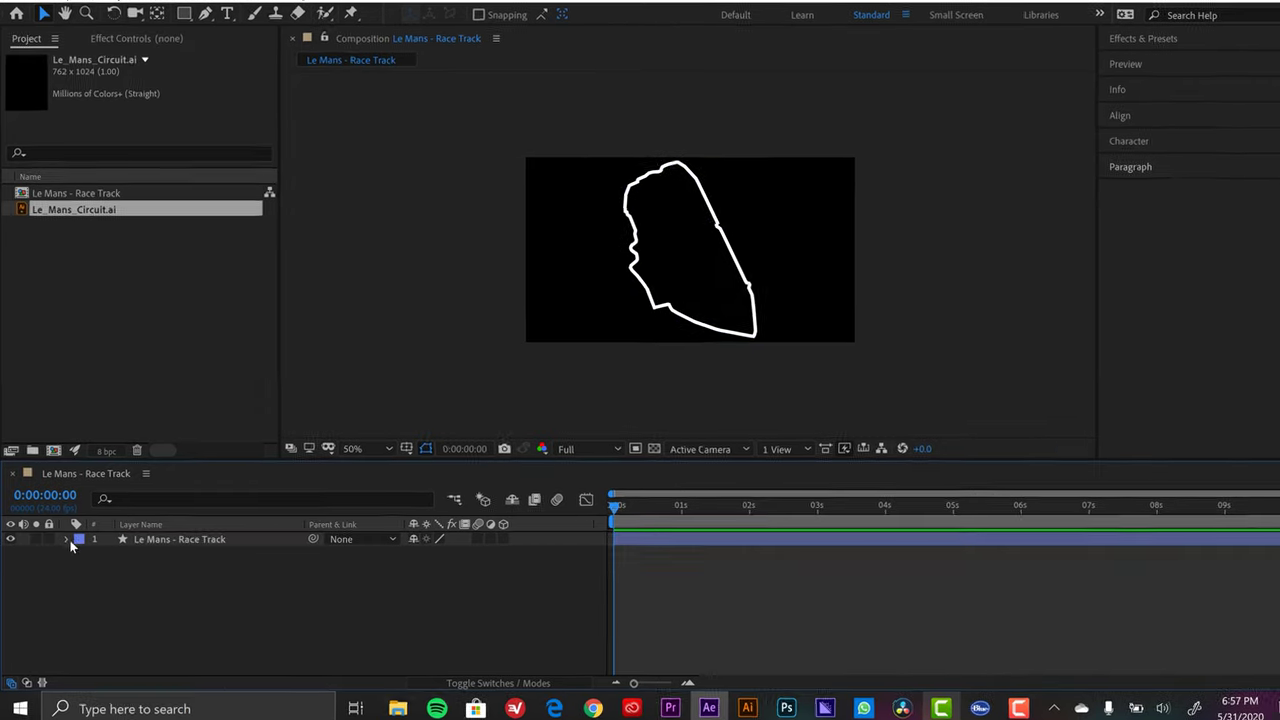
Add Trim Paths to the track shape's Group 1 and drag its End down to 63%.
click(77, 542)
click(97, 559)
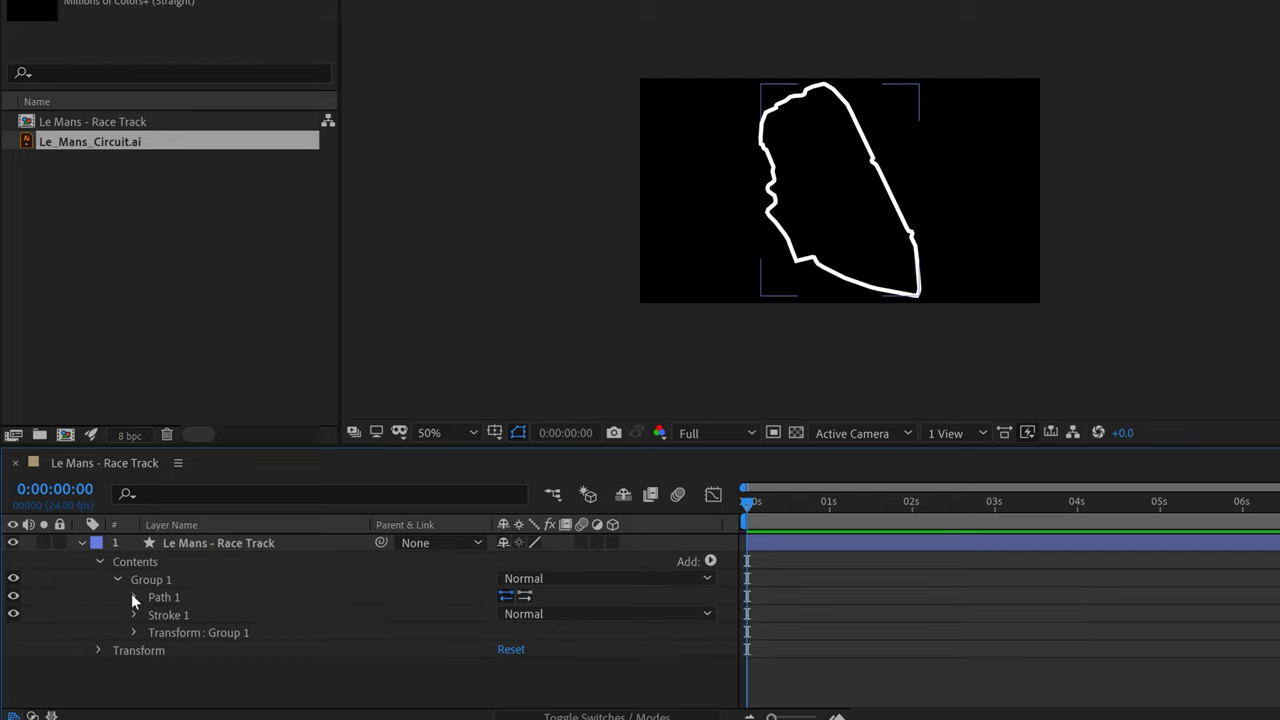
click(134, 597)
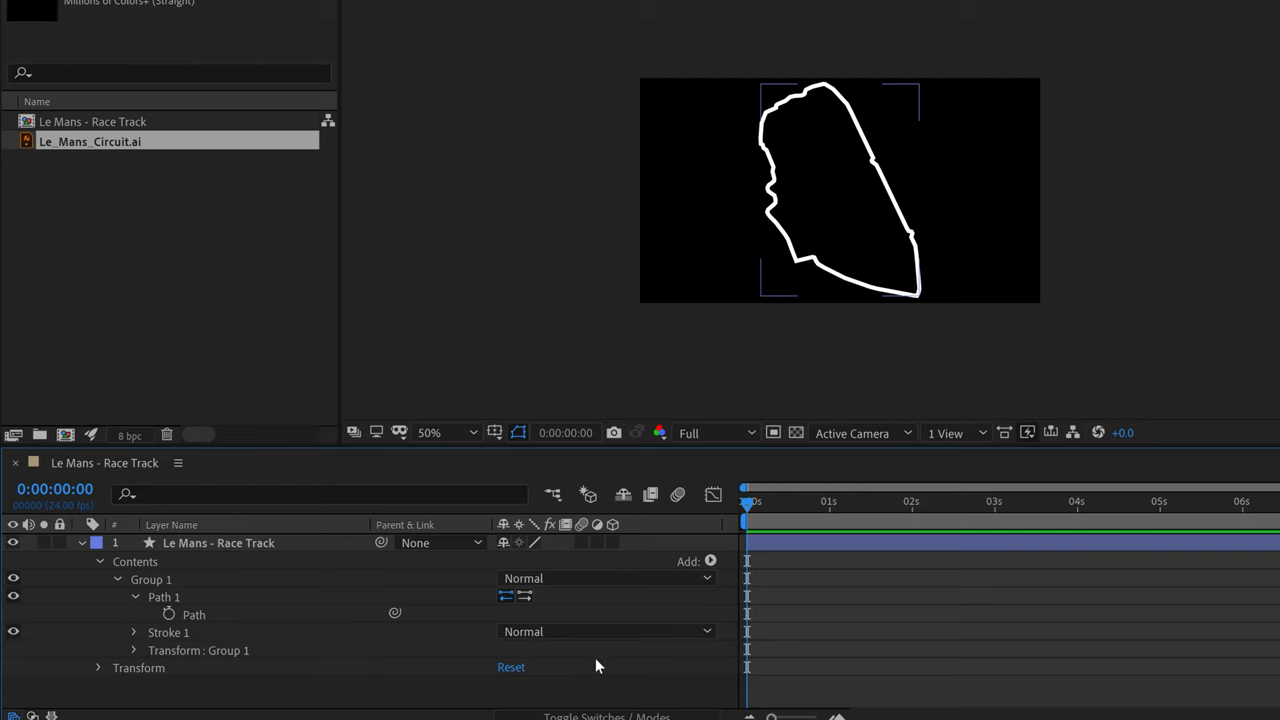
click(710, 561)
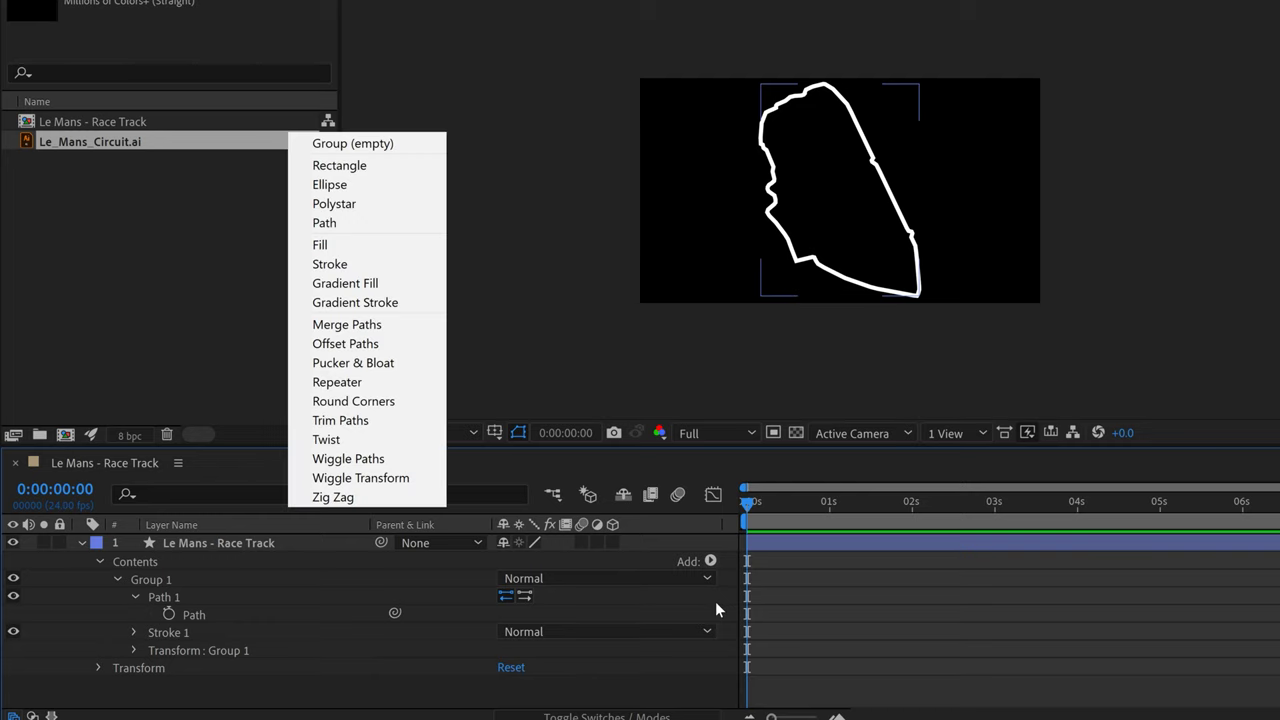
click(357, 424)
click(118, 667)
scroll(347, 689, down, 1)
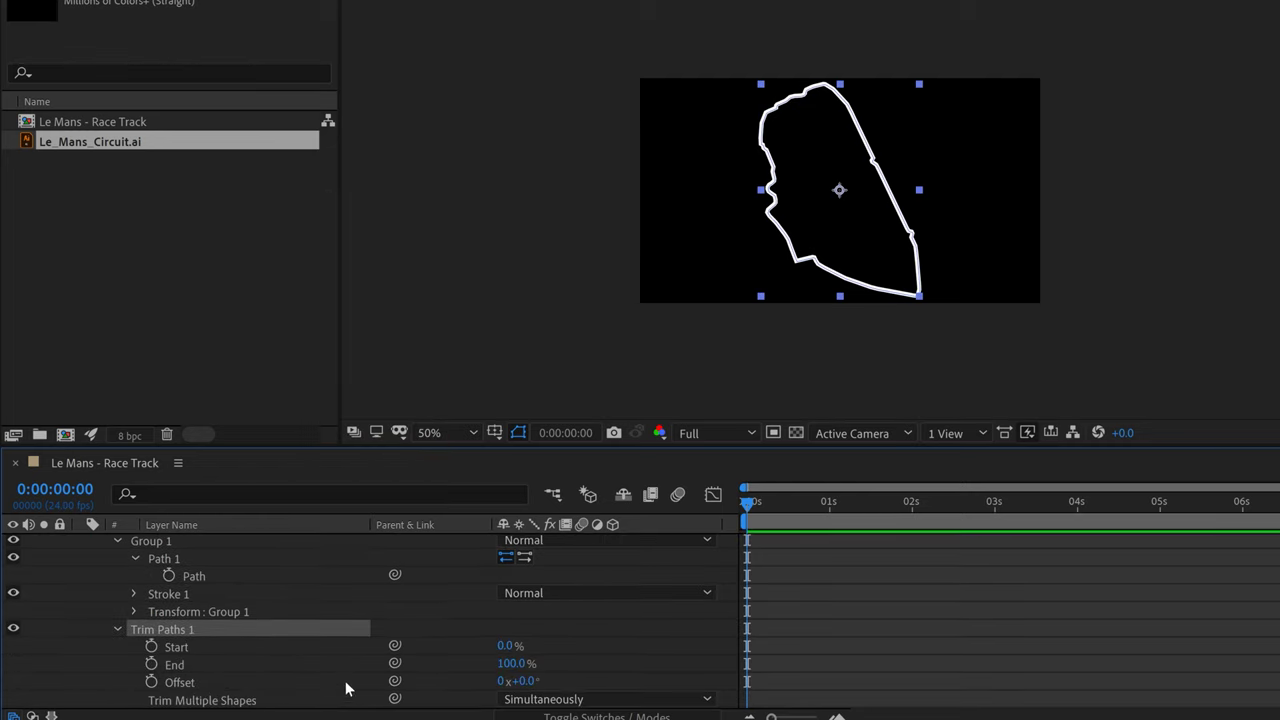
drag(505, 664, 452, 661)
click(931, 599)
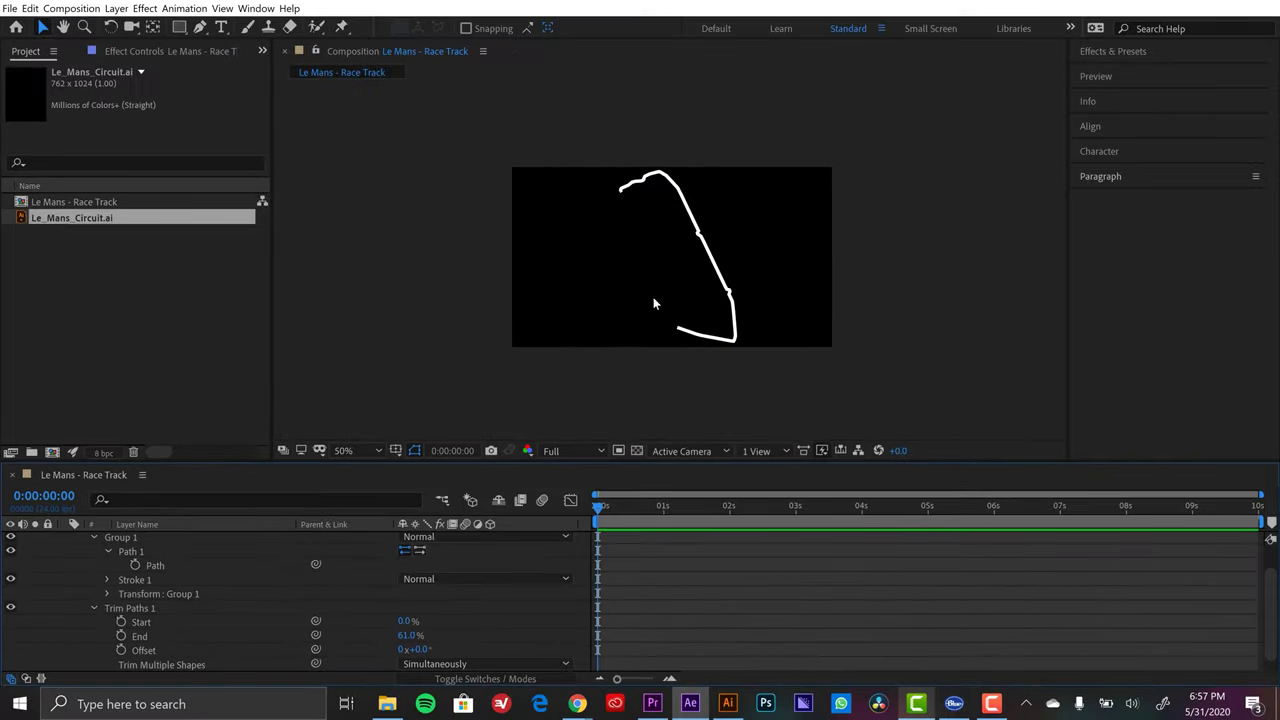
Select and deselect the track layer to preview the circuit trimmed at End 61%.
click(700, 209)
click(878, 396)
click(740, 560)
click(1038, 356)
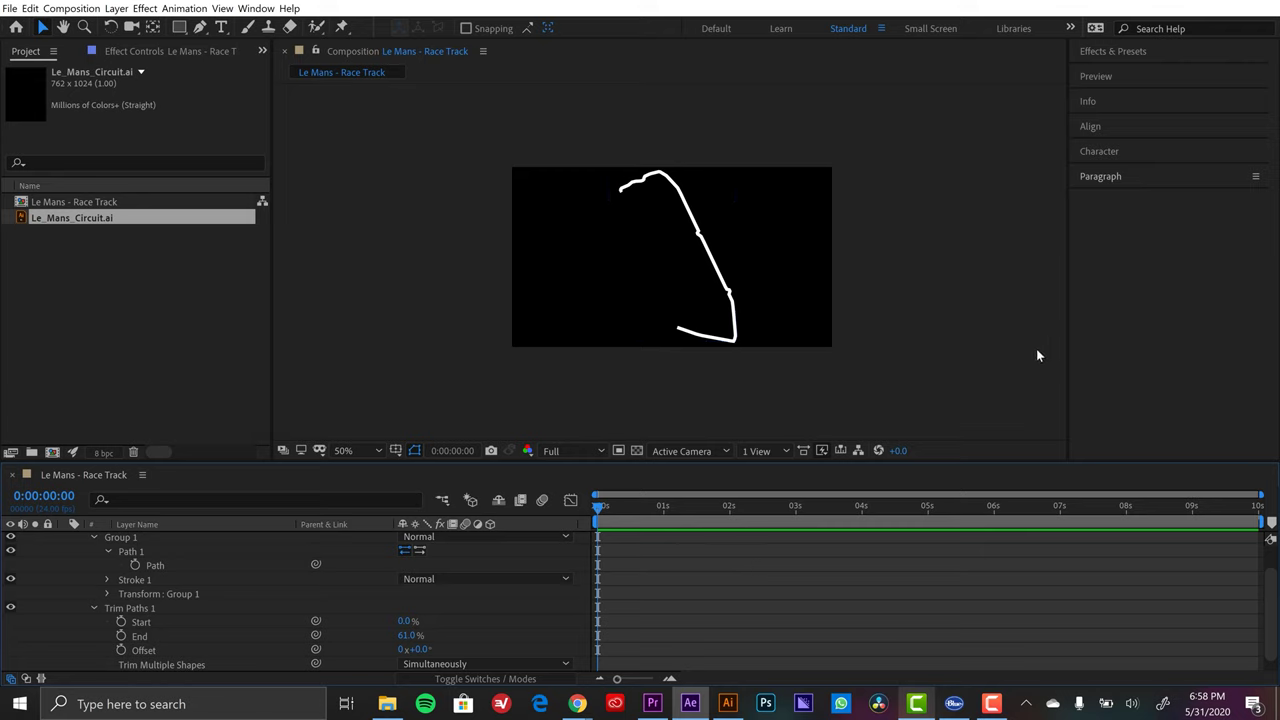